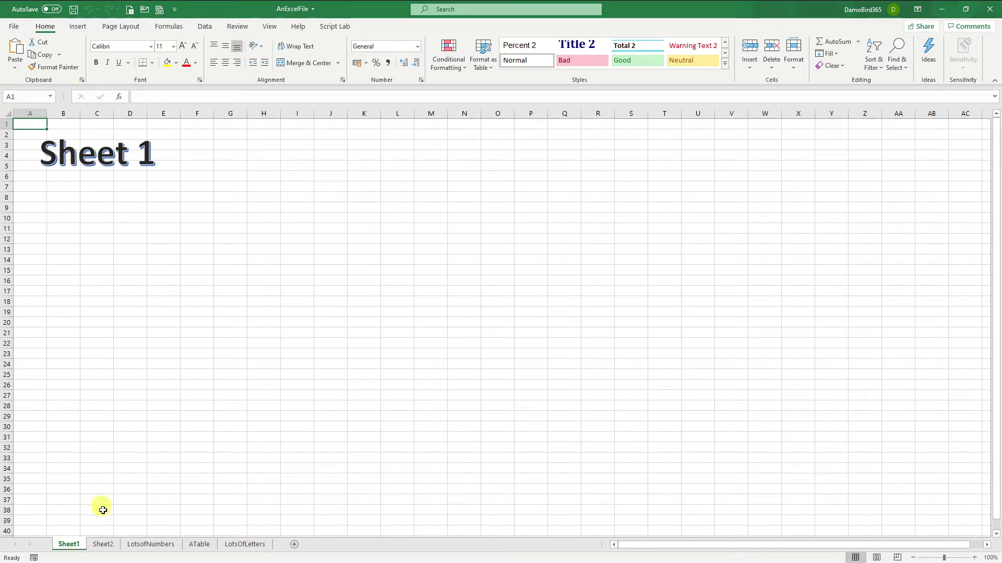
Step: View AnExcelFile's Sheet2, LotsofNumbers, ATable and LotsOfLetters sheets one after another
{"action": "left_click", "coordinate": [106, 546]}
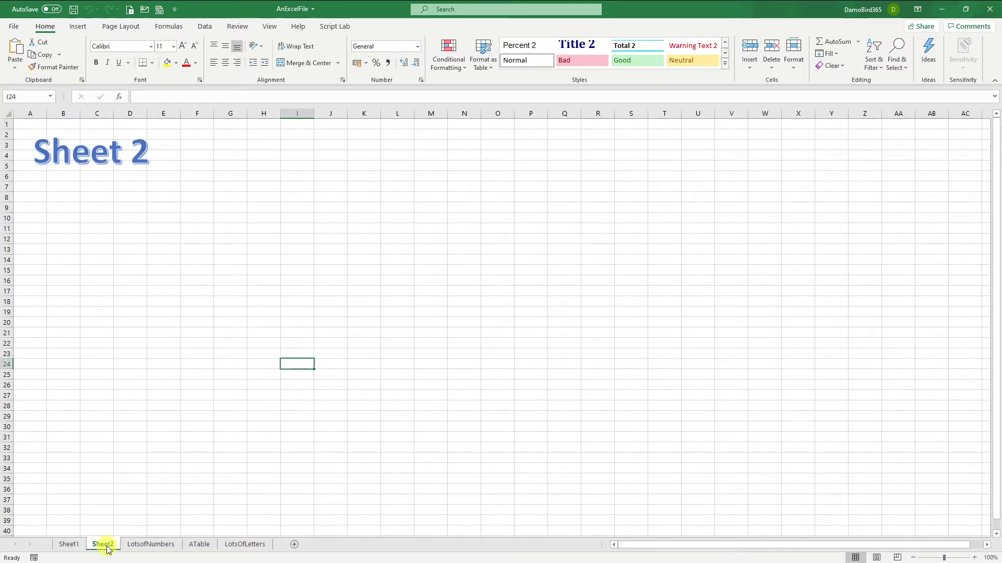
{"action": "left_click", "coordinate": [149, 545]}
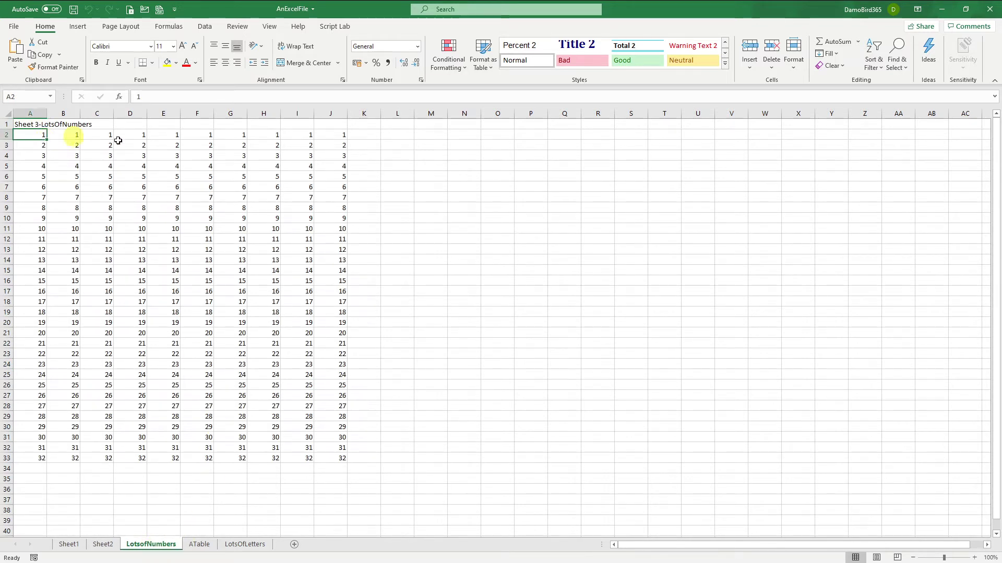
{"action": "left_click", "coordinate": [203, 545]}
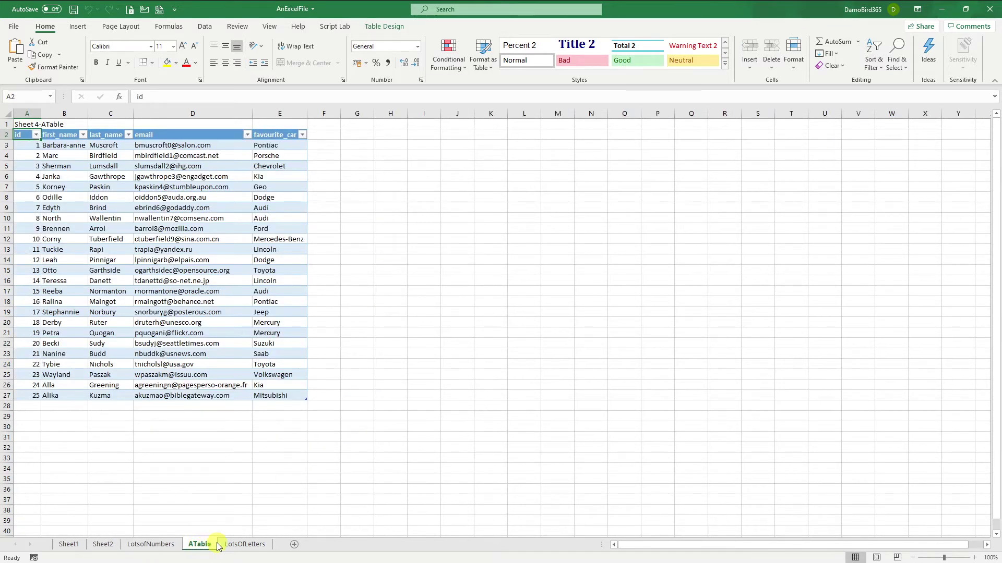
{"action": "left_click", "coordinate": [238, 546]}
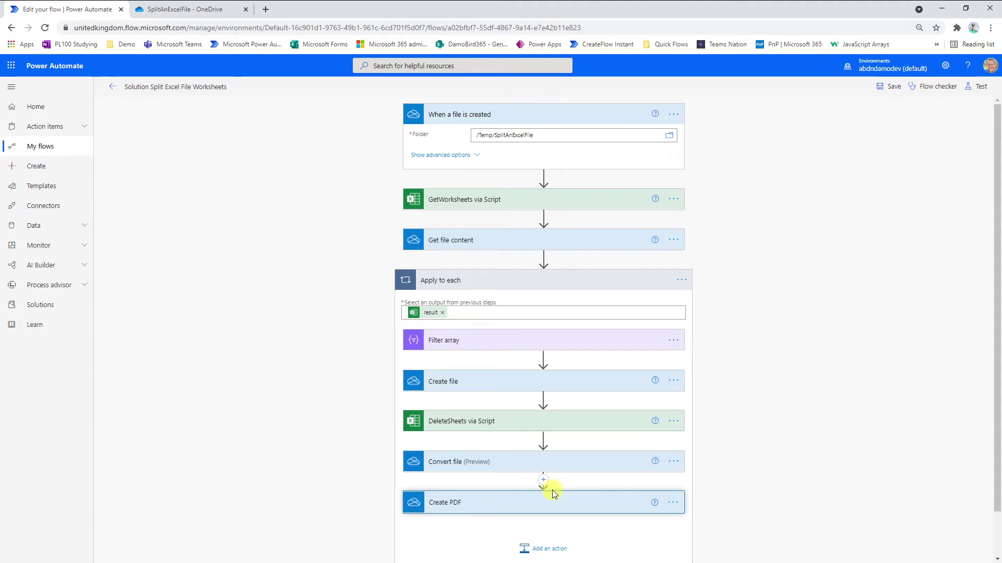
Step: Start a manual test run and upload AnExcelFile.xlsx into the SplitAnExcelFile OneDrive folder
{"action": "left_click", "coordinate": [971, 90]}
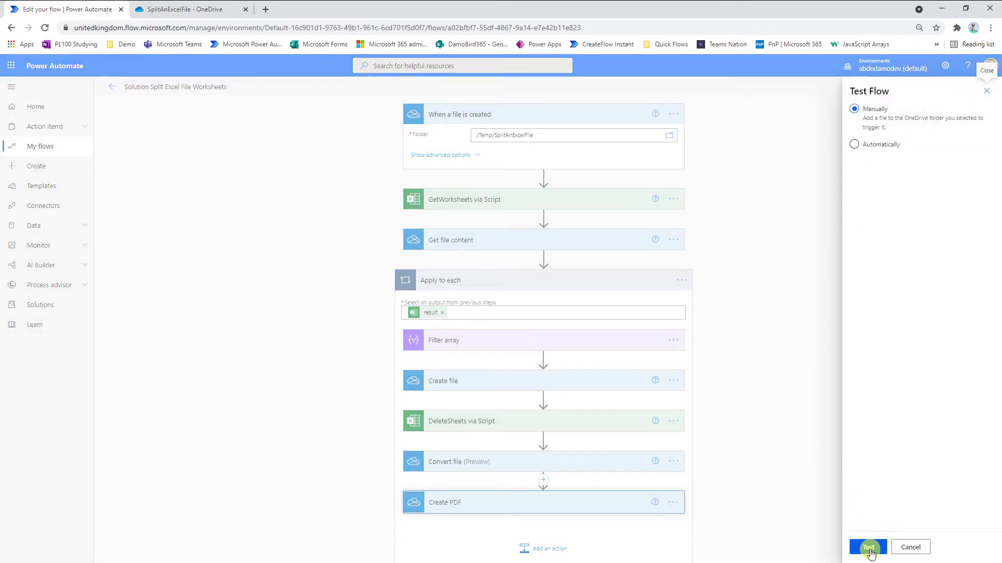
{"action": "left_click", "coordinate": [868, 547]}
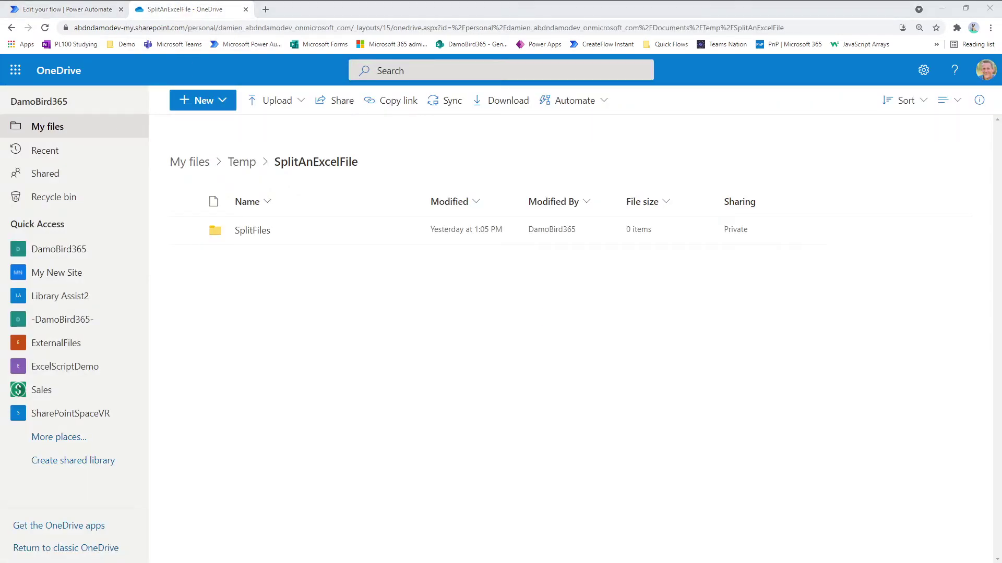
{"action": "left_click_drag", "start_coordinate": [0, 318], "coordinate": [295, 318]}
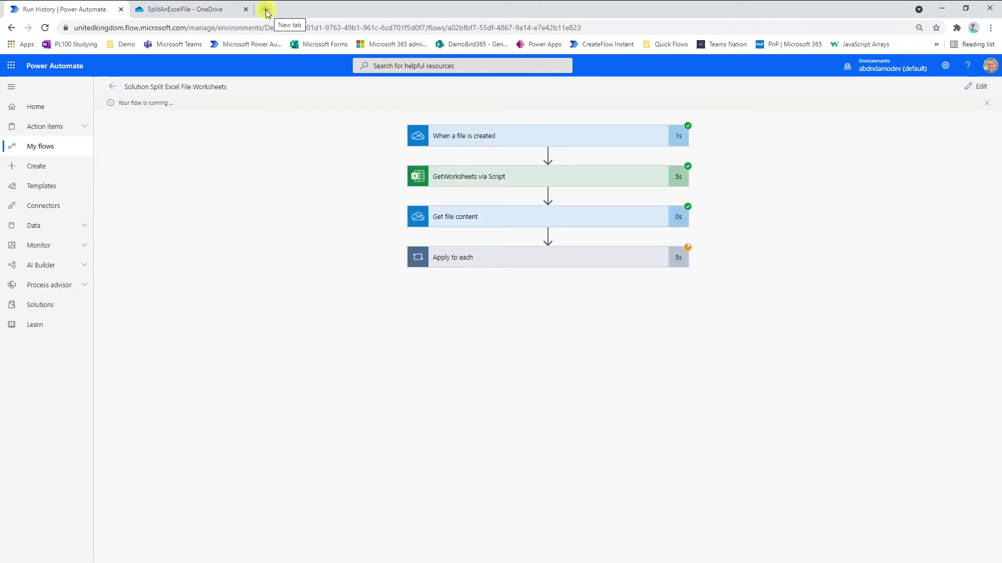
Step: Create a blank workbook via excel.new and list all saved scripts from the Automate tools
{"action": "left_click", "coordinate": [266, 10]}
{"action": "left_click", "coordinate": [273, 27]}
{"action": "type", "text": "e"}
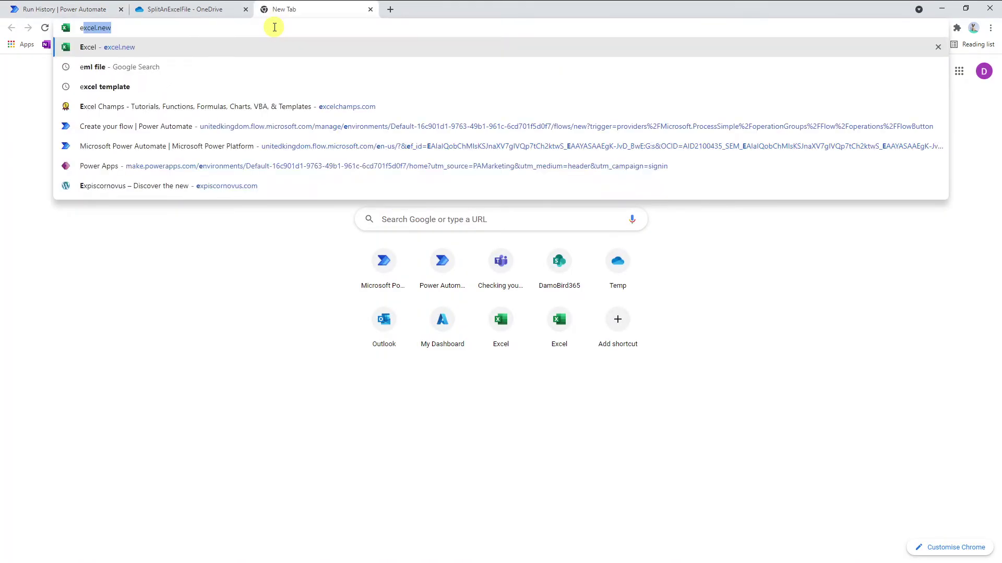
{"action": "type", "text": "xcel.new"}
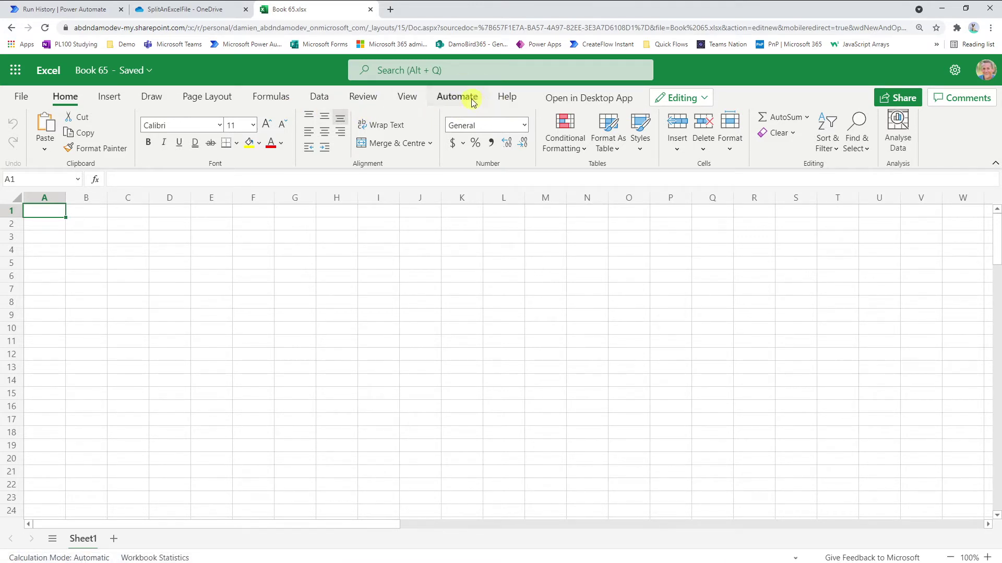
{"action": "left_click", "coordinate": [468, 97]}
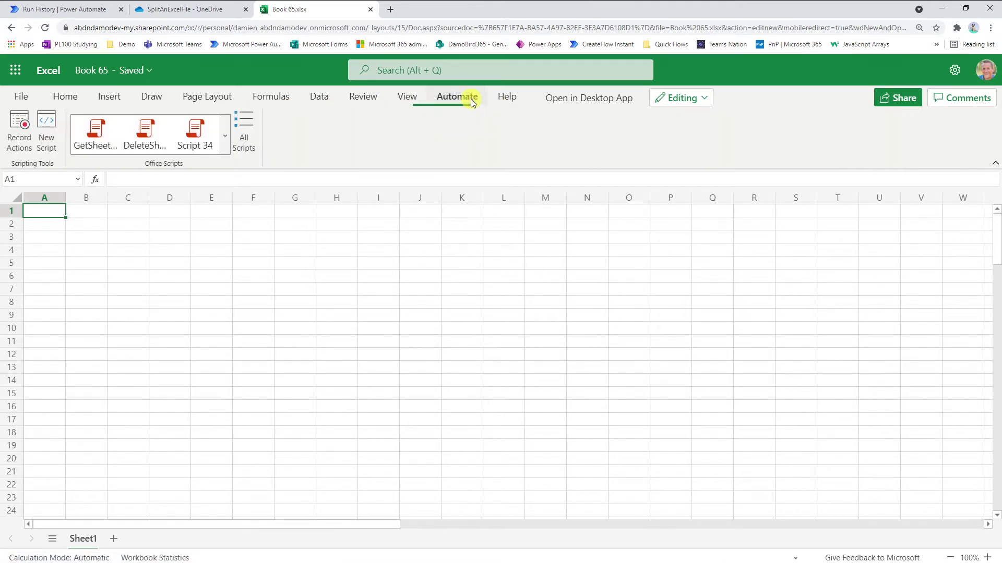
{"action": "left_click", "coordinate": [250, 131]}
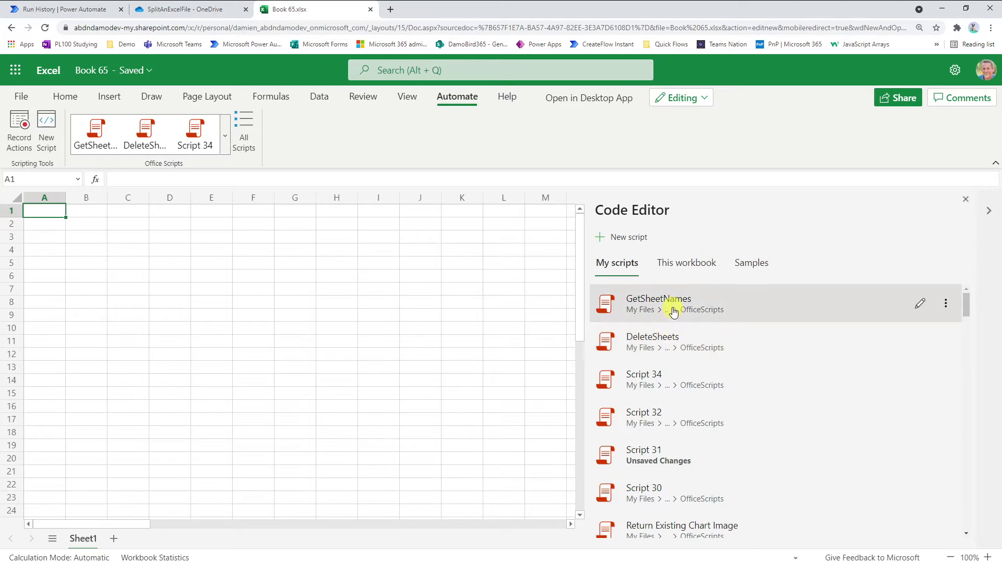
{"action": "left_click", "coordinate": [921, 310]}
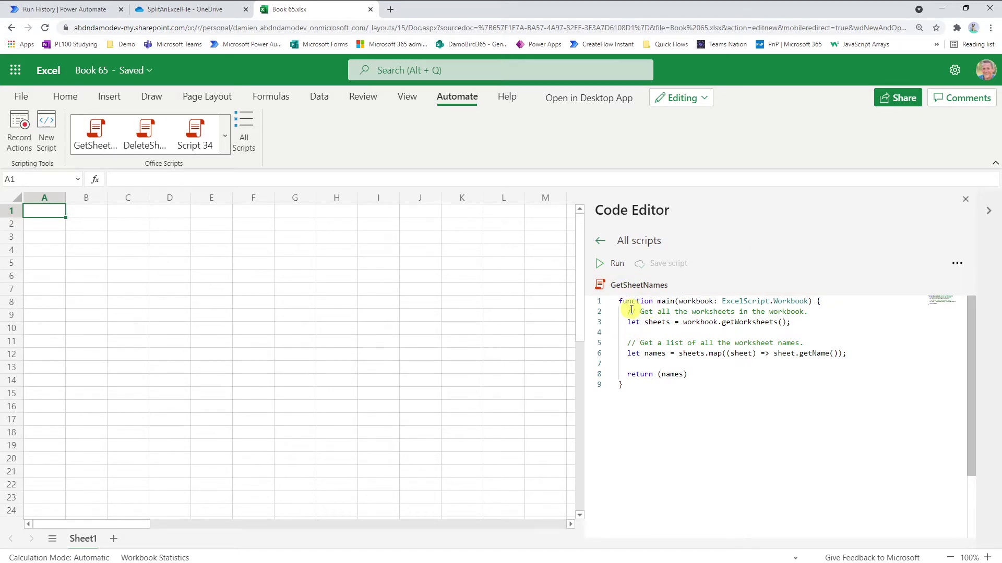
{"action": "left_click_drag", "start_coordinate": [694, 374], "coordinate": [631, 374]}
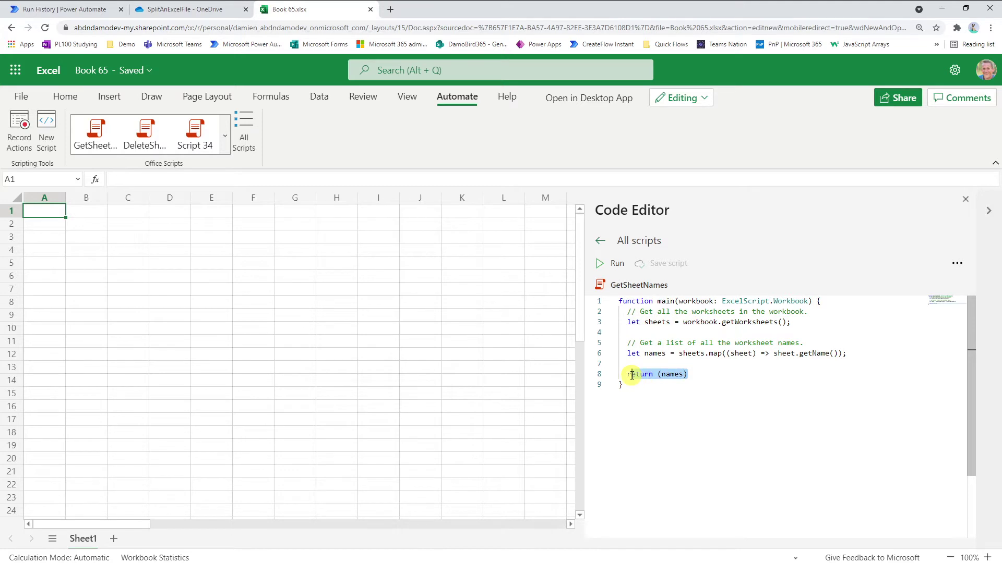
{"action": "left_click", "coordinate": [641, 322]}
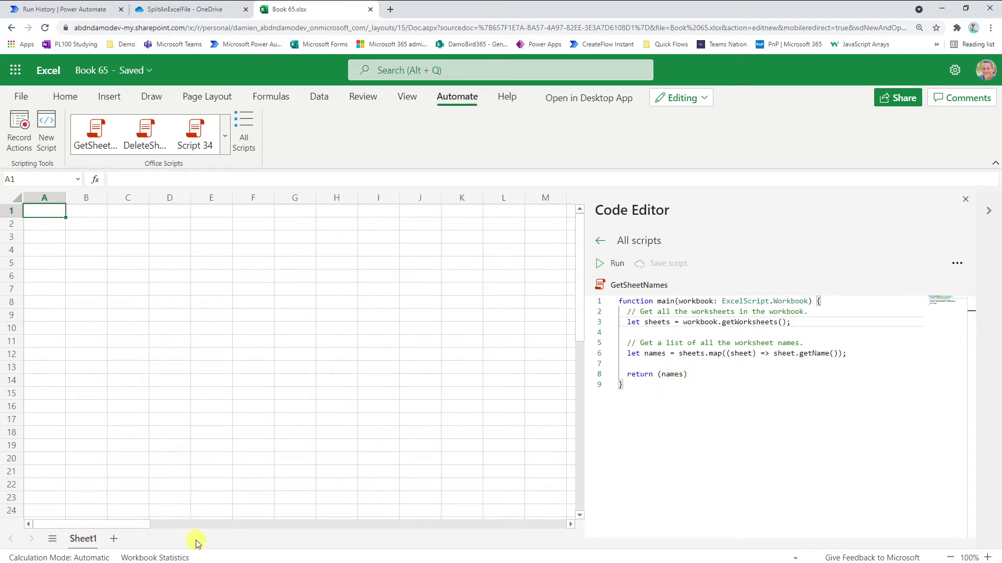
{"action": "left_click", "coordinate": [600, 243]}
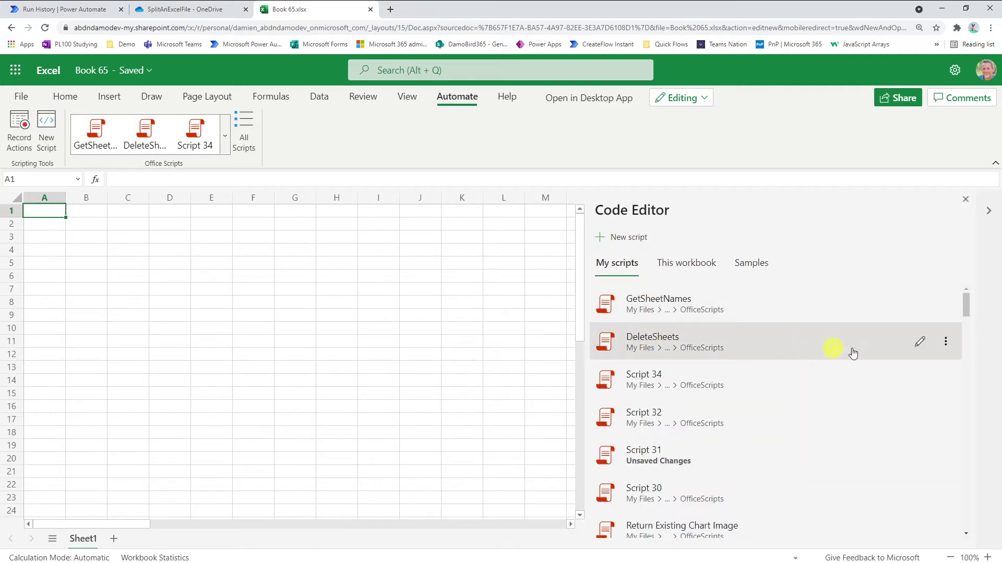
Step: Open the DeleteSheets script's code and highlight its worksheet variable and argument
{"action": "left_click", "coordinate": [916, 343]}
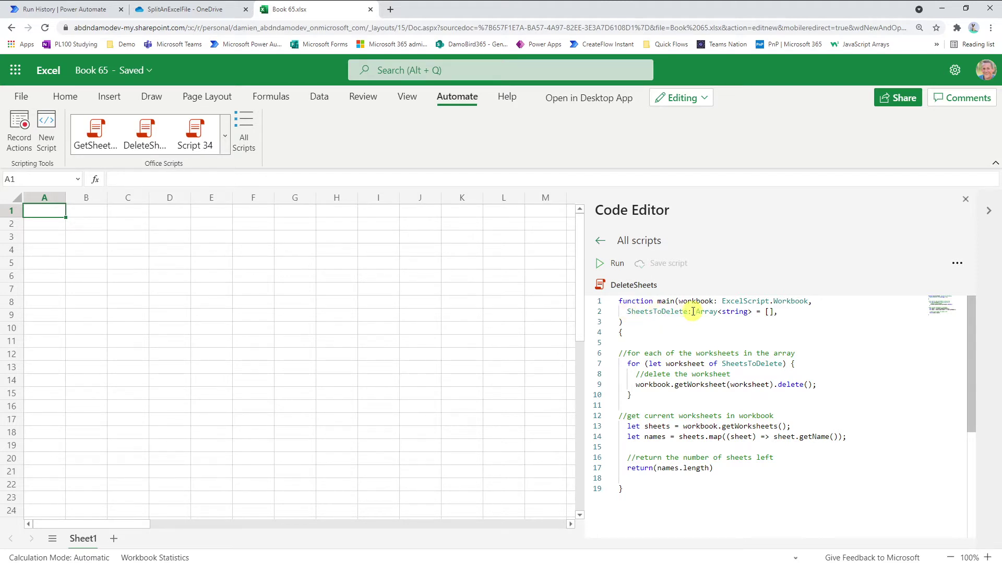
{"action": "mouse_move", "coordinate": [684, 310]}
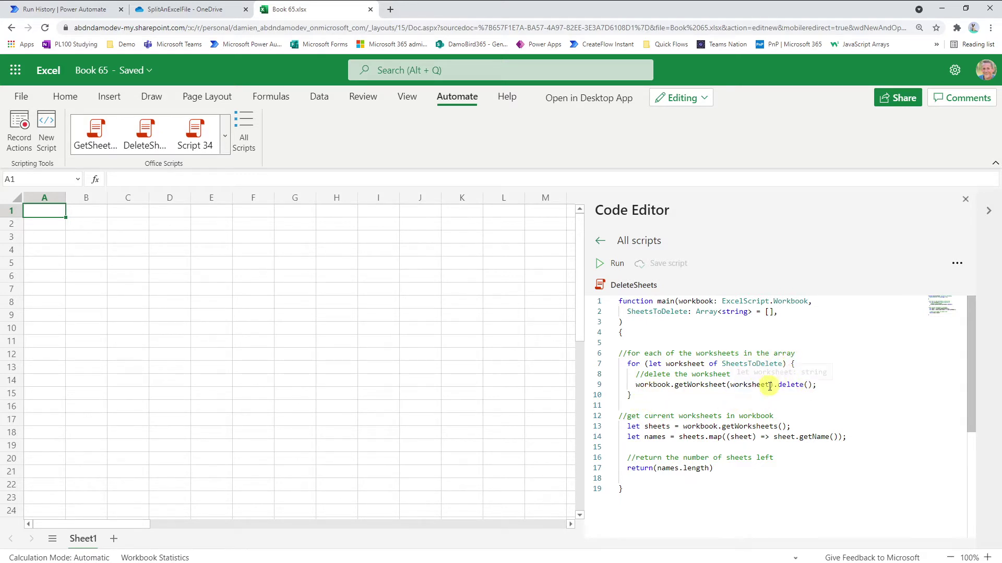
{"action": "double_click", "coordinate": [702, 364]}
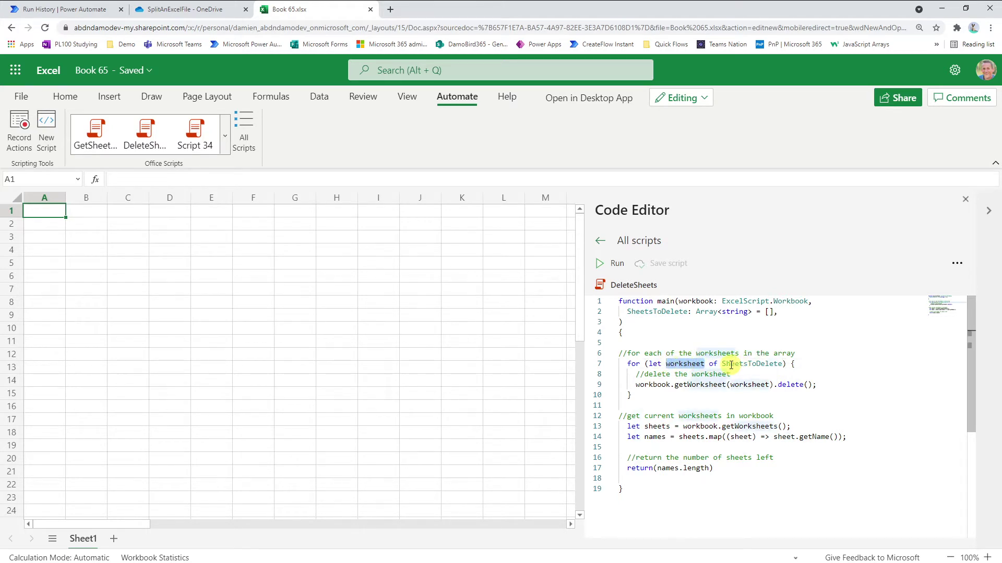
{"action": "double_click", "coordinate": [750, 385]}
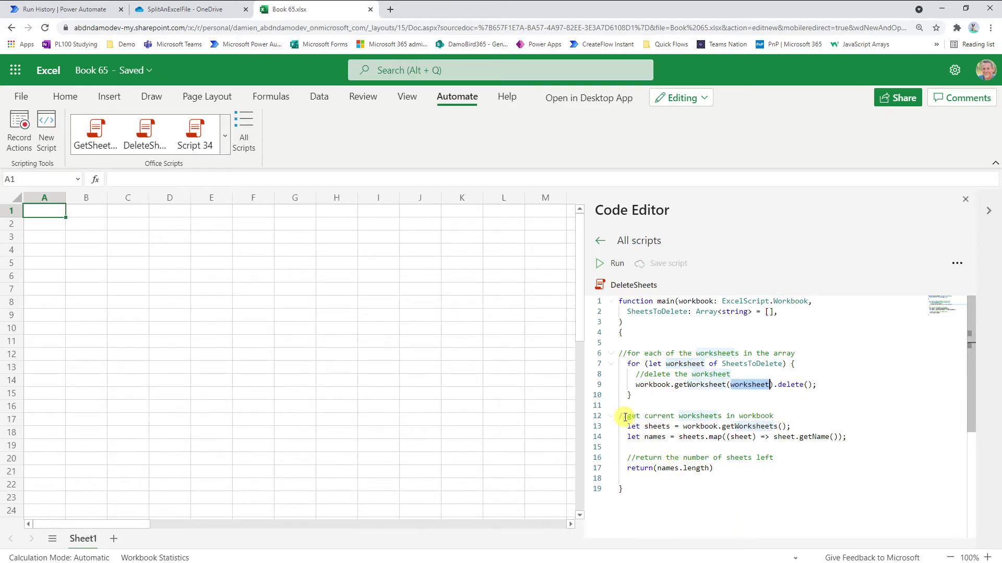
{"action": "left_click_drag", "start_coordinate": [713, 468], "coordinate": [620, 410]}
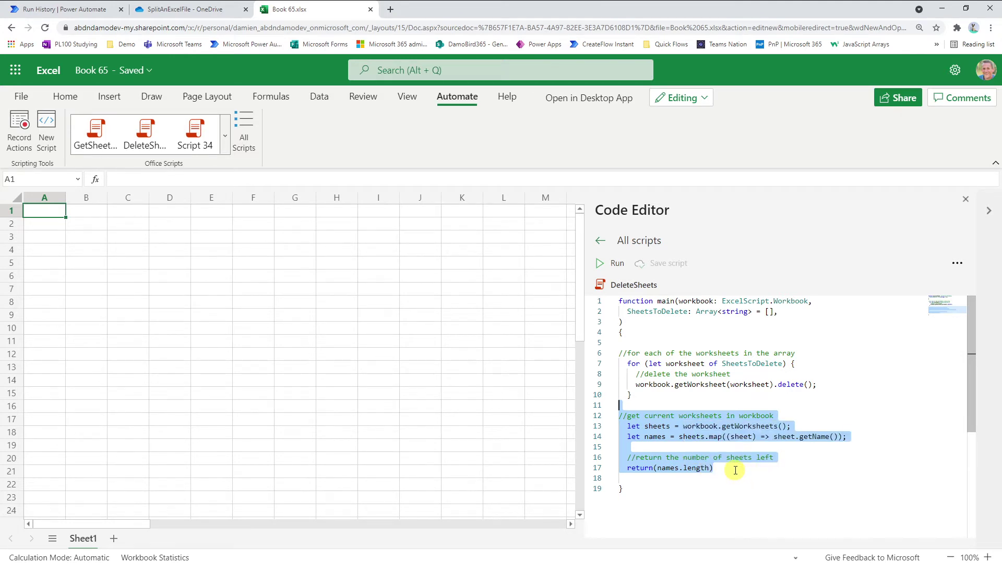
{"action": "left_click", "coordinate": [733, 471]}
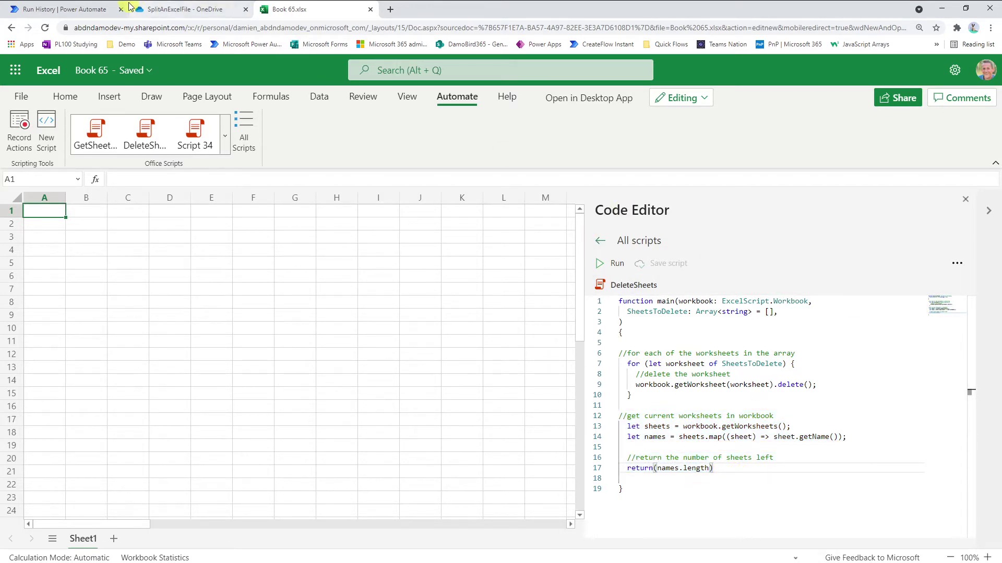
Step: Check the flow run, then open Sheet1-AnExcelFile.xlsx from the OneDrive SplitFiles folder
{"action": "left_click", "coordinate": [77, 11]}
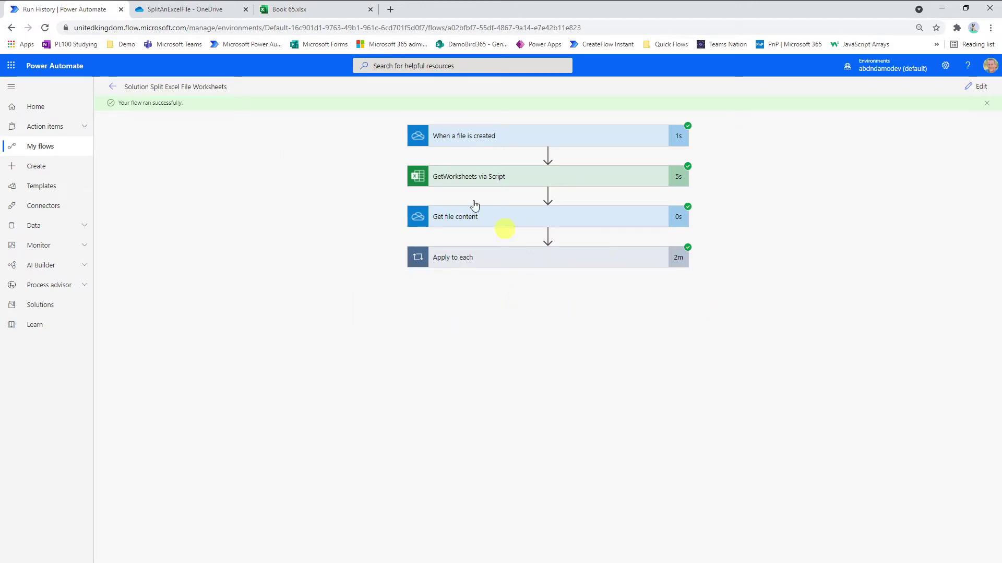
{"action": "left_click", "coordinate": [181, 11]}
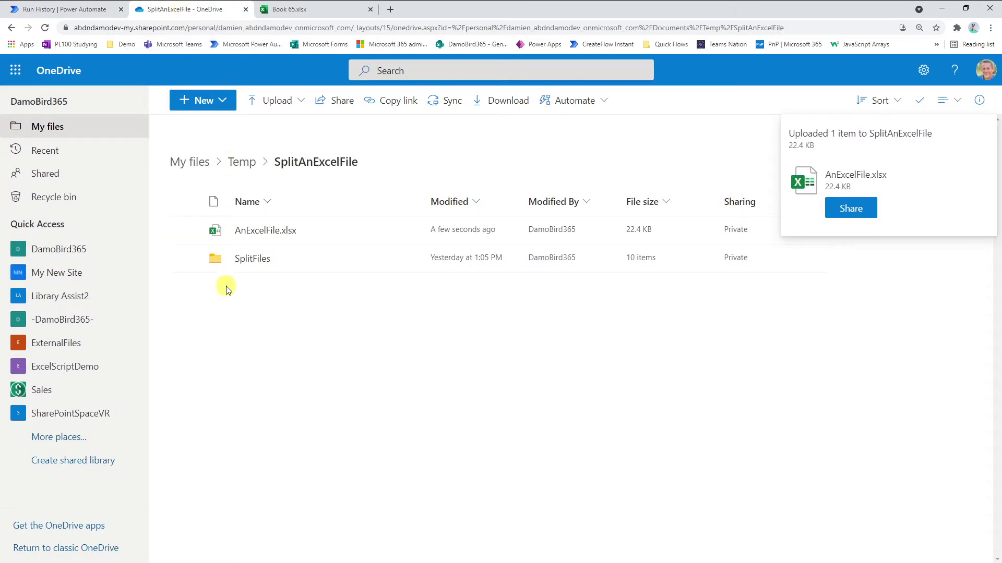
{"action": "left_click", "coordinate": [252, 263]}
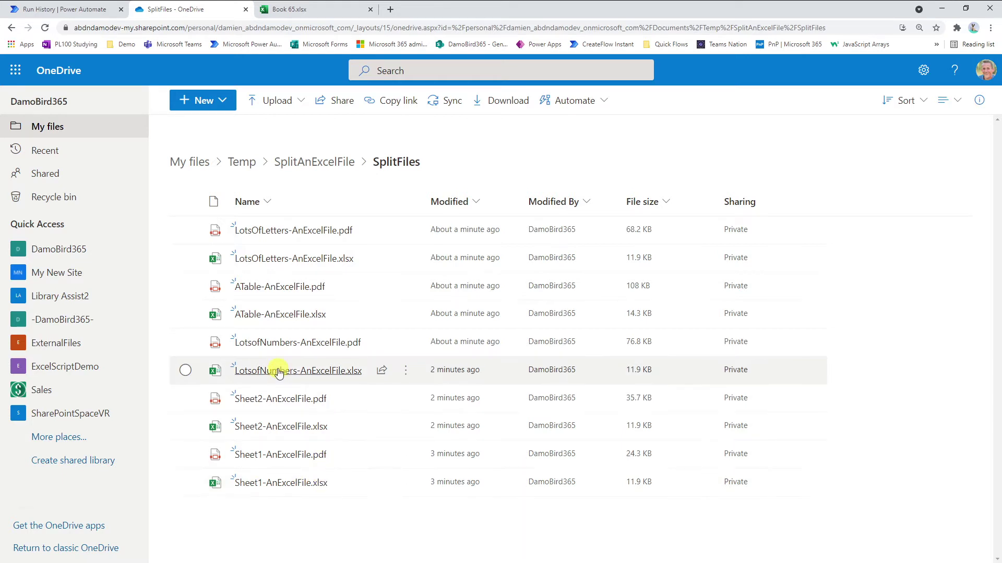
{"action": "left_click", "coordinate": [283, 484]}
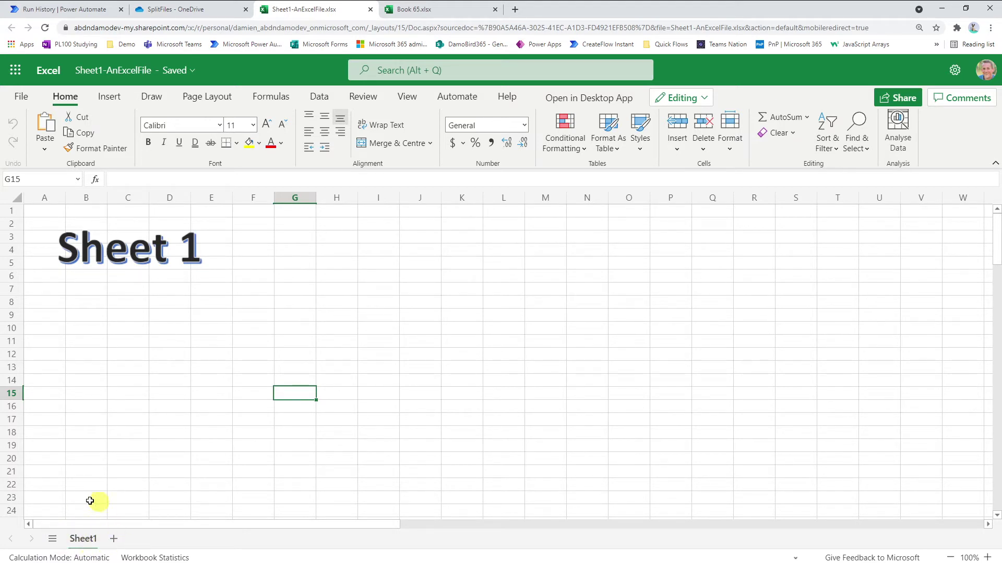
Step: Close the Sheet1 and ATable workbooks and preview ATable-AnExcelFile.pdf fitting one page
{"action": "left_click", "coordinate": [370, 9]}
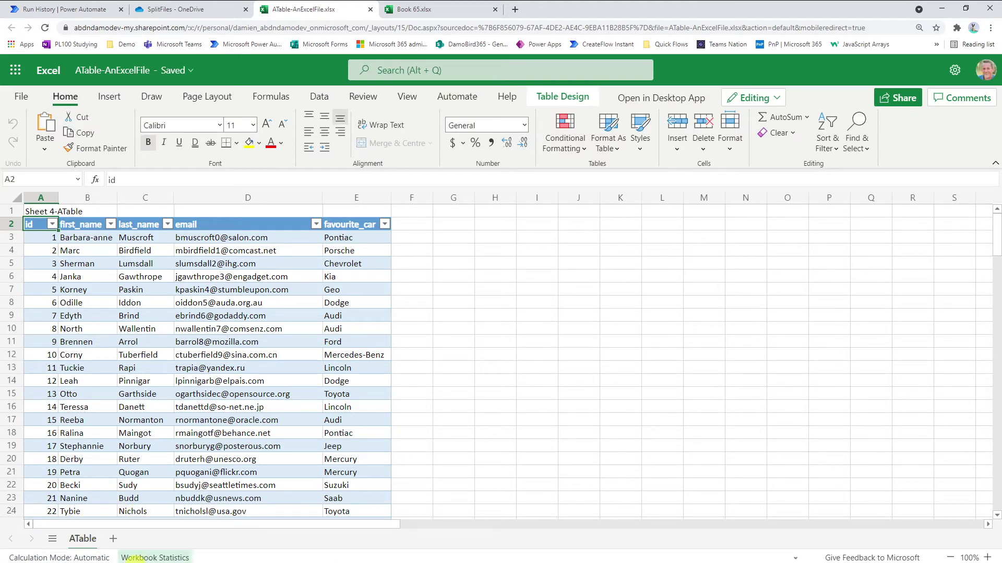
{"action": "left_click", "coordinate": [369, 10]}
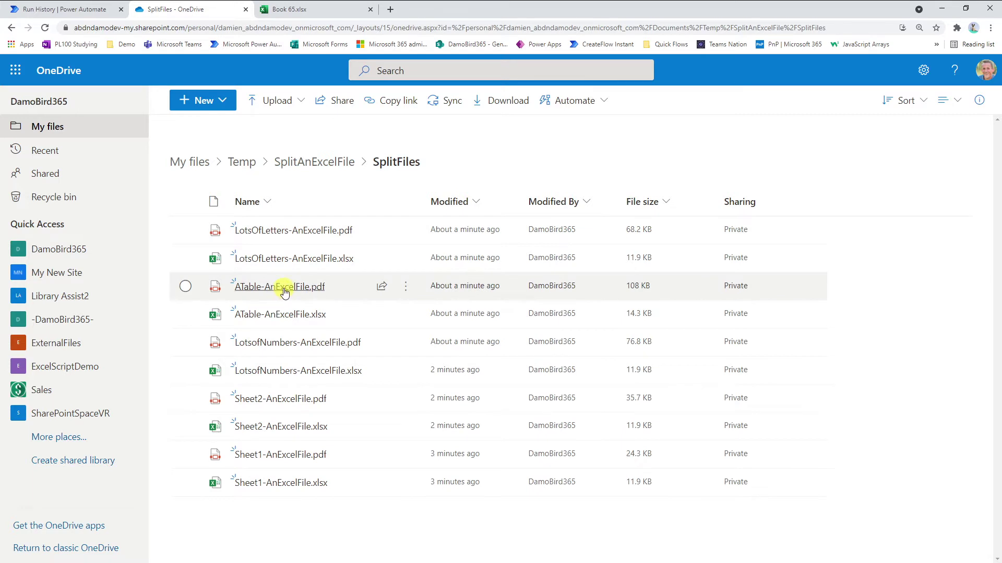
{"action": "mouse_move", "coordinate": [284, 293]}
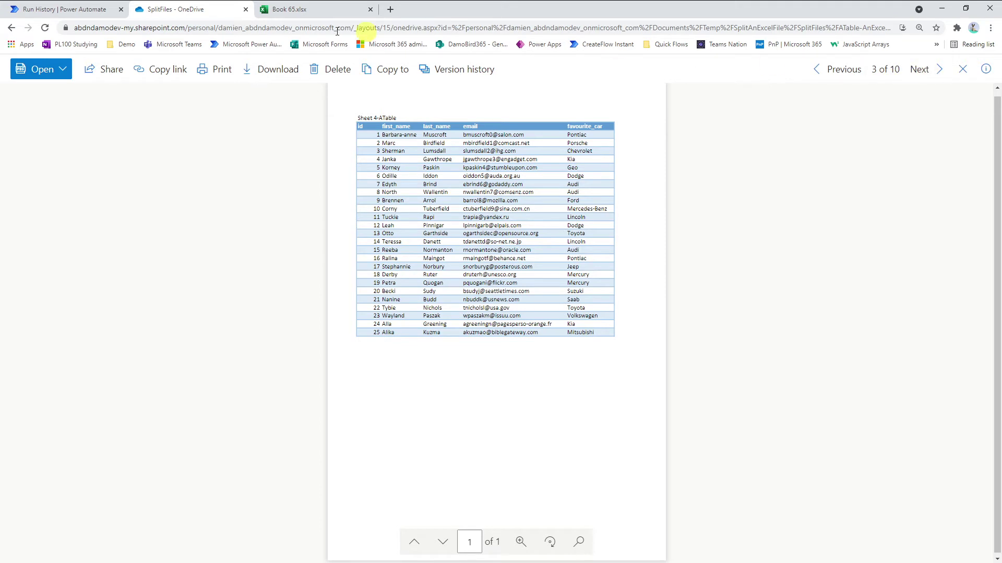
Step: Return to the flow's run history and open Solution Split Excel File Worksheets for editing
{"action": "left_click", "coordinate": [65, 12]}
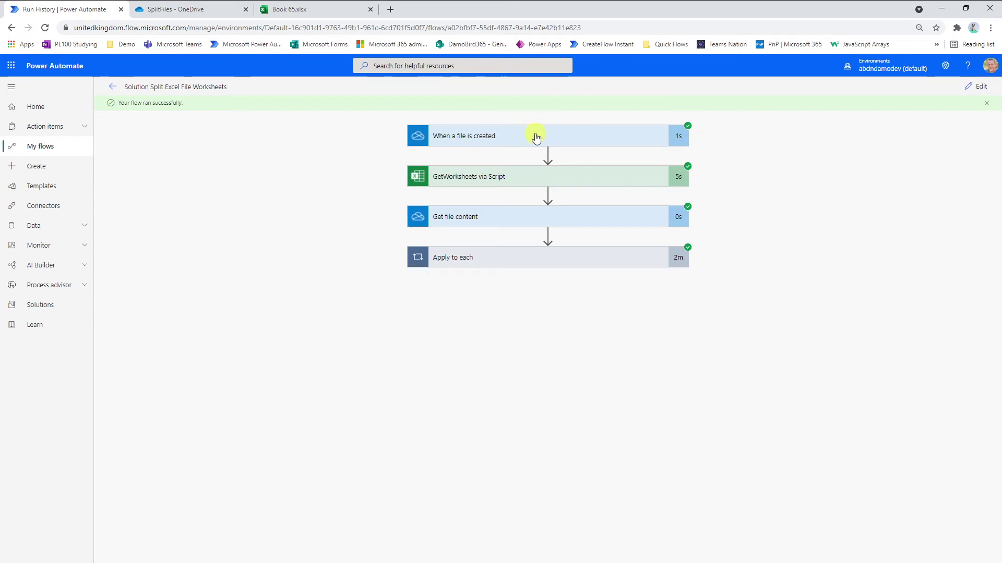
{"action": "left_click", "coordinate": [975, 87]}
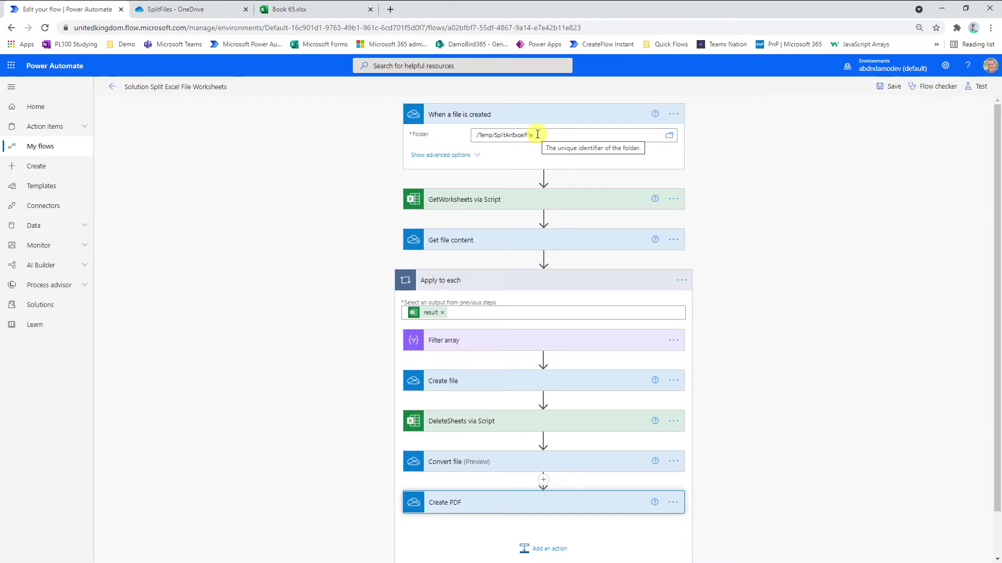
Step: Expand GetWorksheets via Script to inspect its GetSheetNames script and File identifier input
{"action": "left_click", "coordinate": [473, 209]}
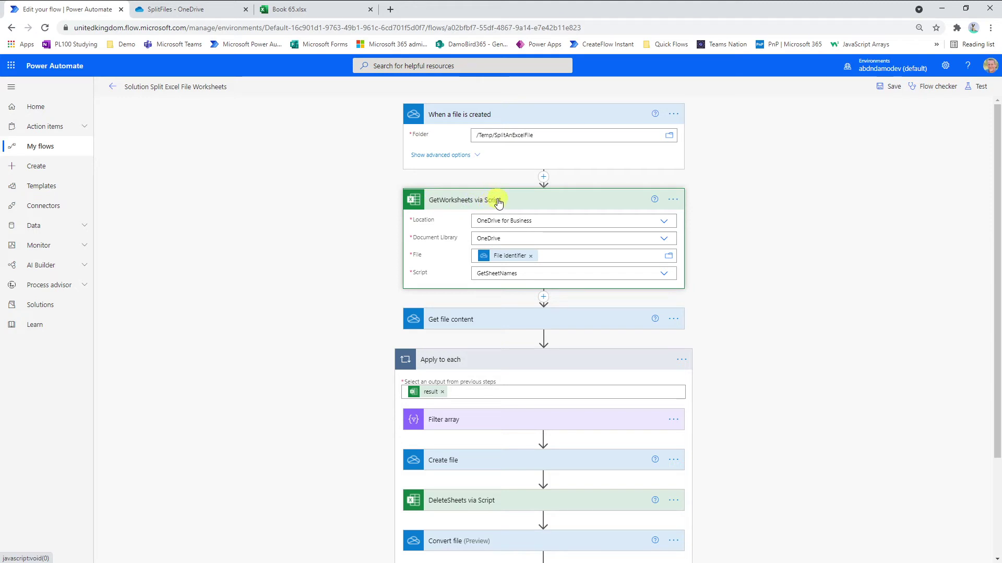
{"action": "mouse_move", "coordinate": [495, 261]}
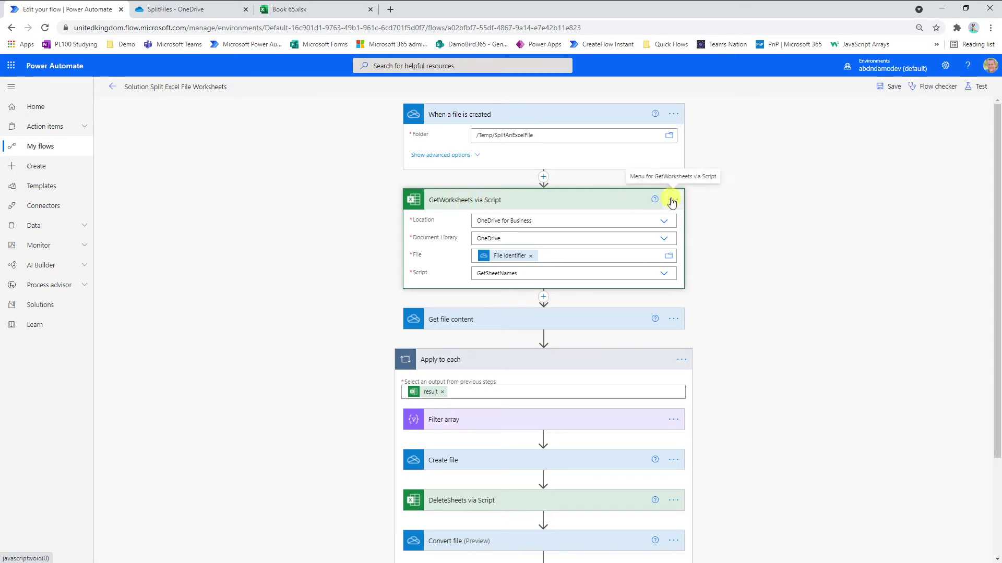
Step: Expand the Get file content step and review its triggering-file identifier input
{"action": "left_click", "coordinate": [447, 321]}
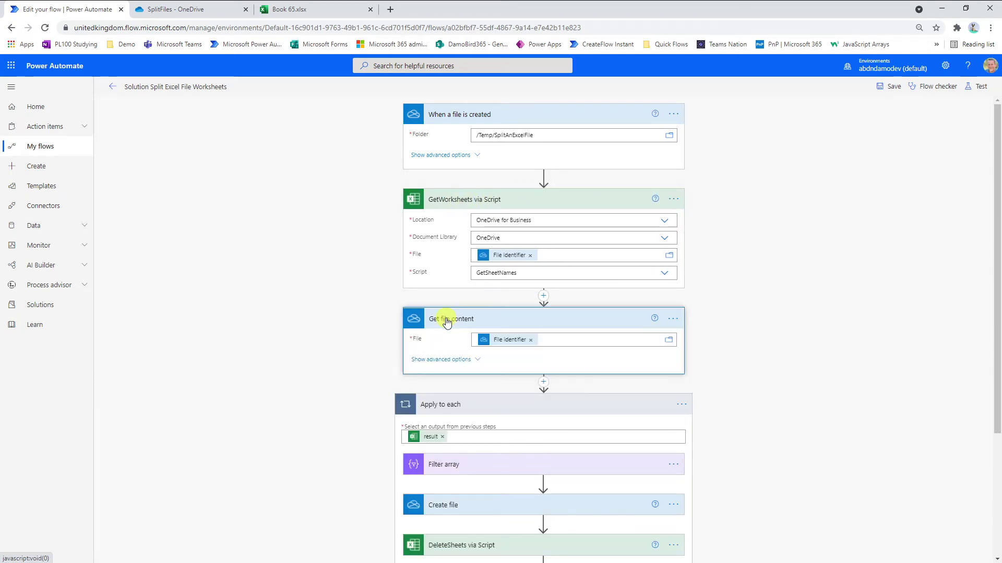
{"action": "scroll", "coordinate": [452, 322], "scroll_direction": "down", "scroll_amount": 1}
{"action": "scroll", "coordinate": [449, 320], "scroll_direction": "down", "scroll_amount": 1}
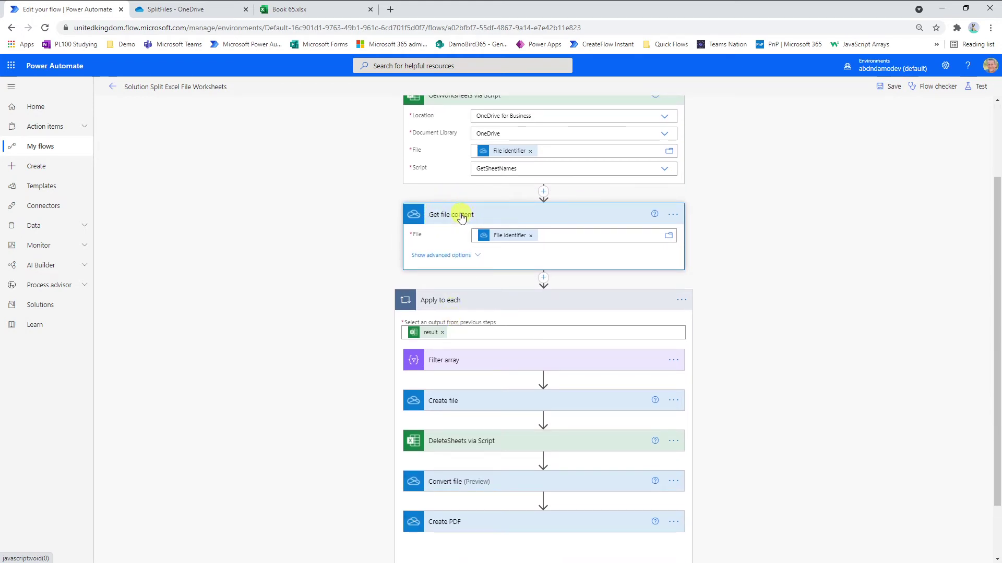
{"action": "mouse_move", "coordinate": [502, 239]}
{"action": "scroll", "coordinate": [548, 232], "scroll_direction": "down", "scroll_amount": 1}
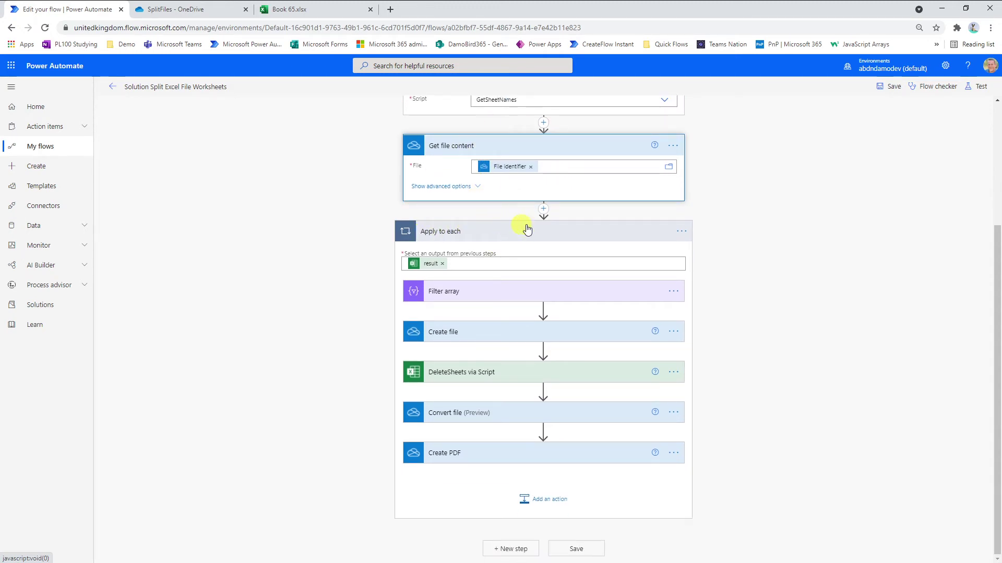
{"action": "scroll", "coordinate": [471, 233], "scroll_direction": "up", "scroll_amount": 2}
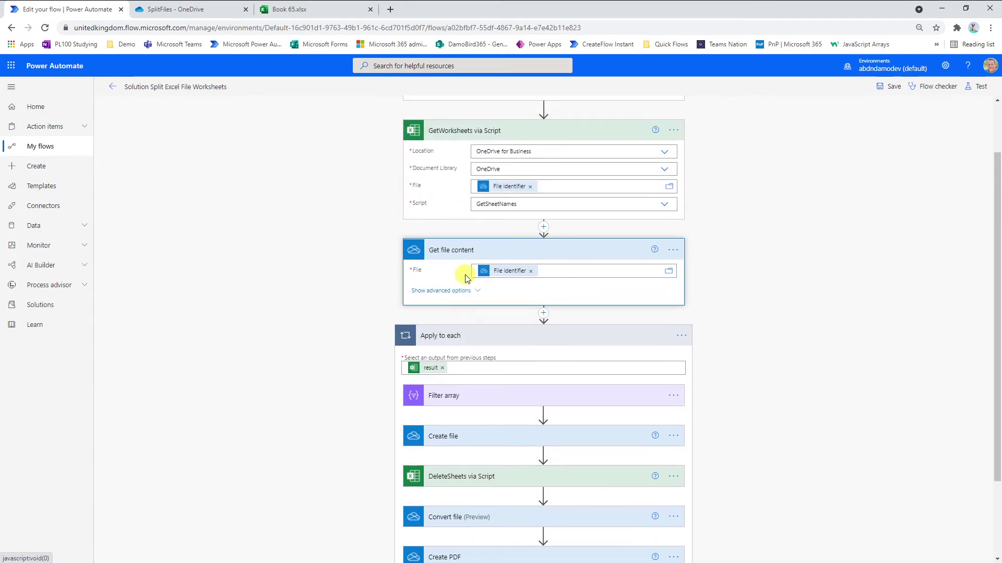
Step: Collapse GetWorksheets via Script and expand Filter array to review its not-equal-to-Current-item condition
{"action": "left_click", "coordinate": [462, 136]}
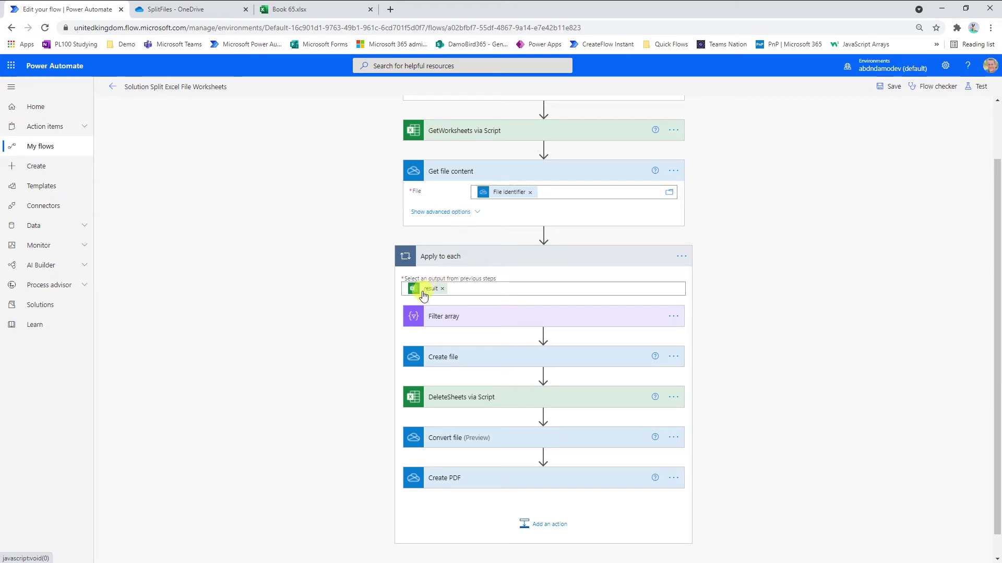
{"action": "mouse_move", "coordinate": [424, 293]}
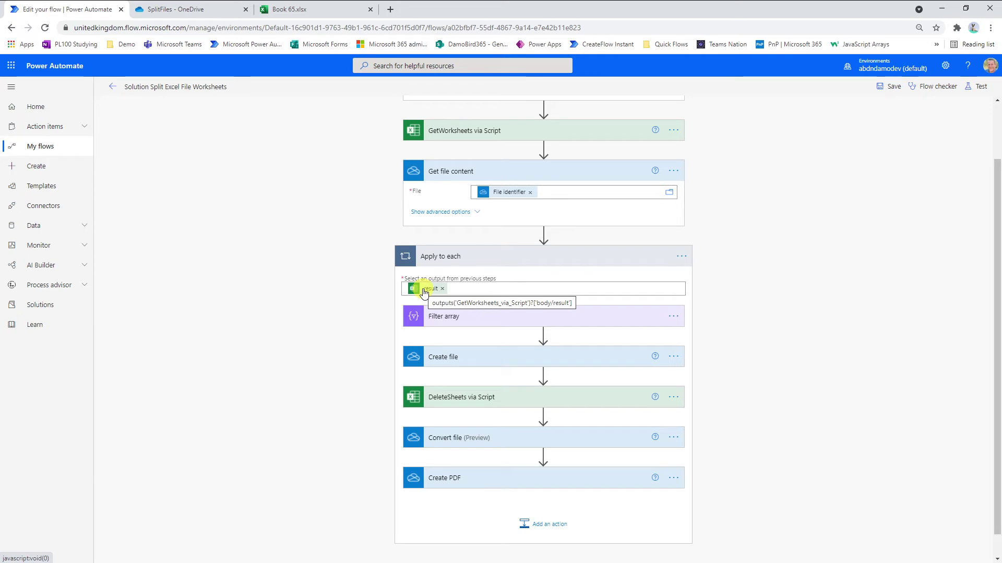
{"action": "left_click", "coordinate": [462, 323]}
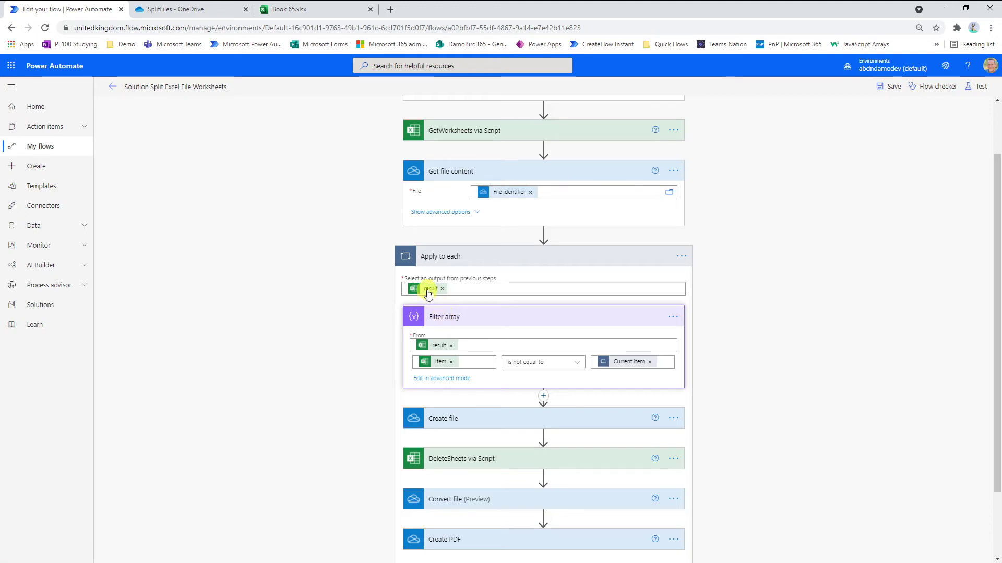
{"action": "mouse_move", "coordinate": [428, 293]}
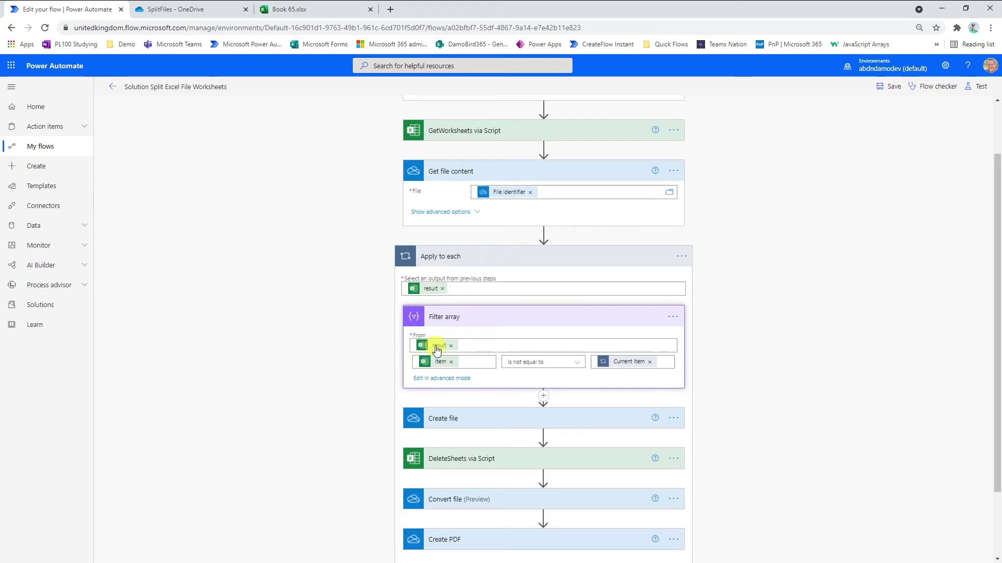
{"action": "mouse_move", "coordinate": [437, 349]}
{"action": "scroll", "coordinate": [565, 326], "scroll_direction": "down", "scroll_amount": 2}
Step: Expand the Create file step to review its SplitFiles folder and Current item-plus-File name naming
{"action": "left_click", "coordinate": [488, 343]}
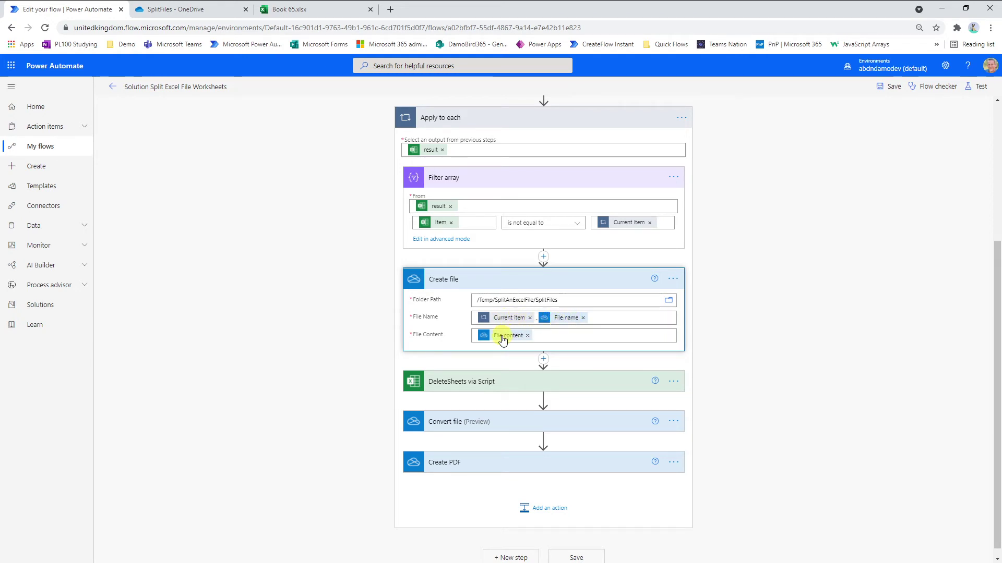
{"action": "scroll", "coordinate": [502, 340], "scroll_direction": "up", "scroll_amount": 4}
{"action": "scroll", "coordinate": [501, 287], "scroll_direction": "down", "scroll_amount": 3}
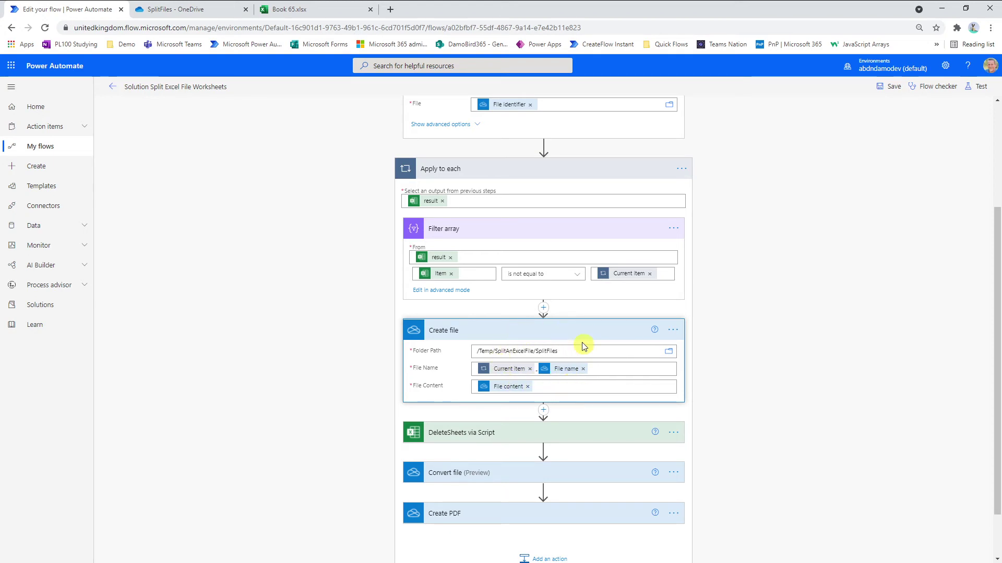
{"action": "scroll", "coordinate": [536, 342], "scroll_direction": "down", "scroll_amount": 1}
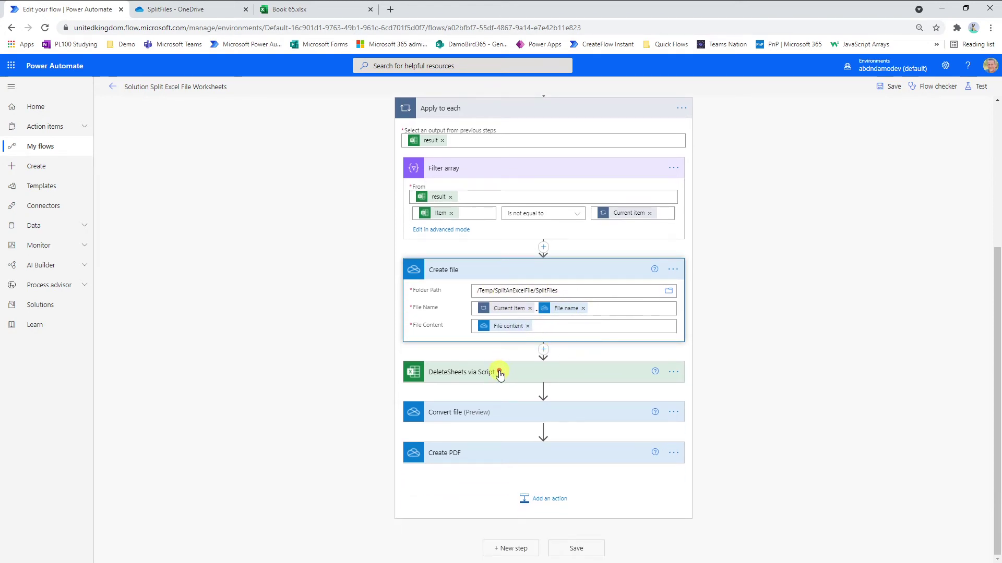
Step: Expand DeleteSheets via Script (filtered Body as SheetsToDelete) and Convert file (new file to PDF)
{"action": "left_click", "coordinate": [500, 374]}
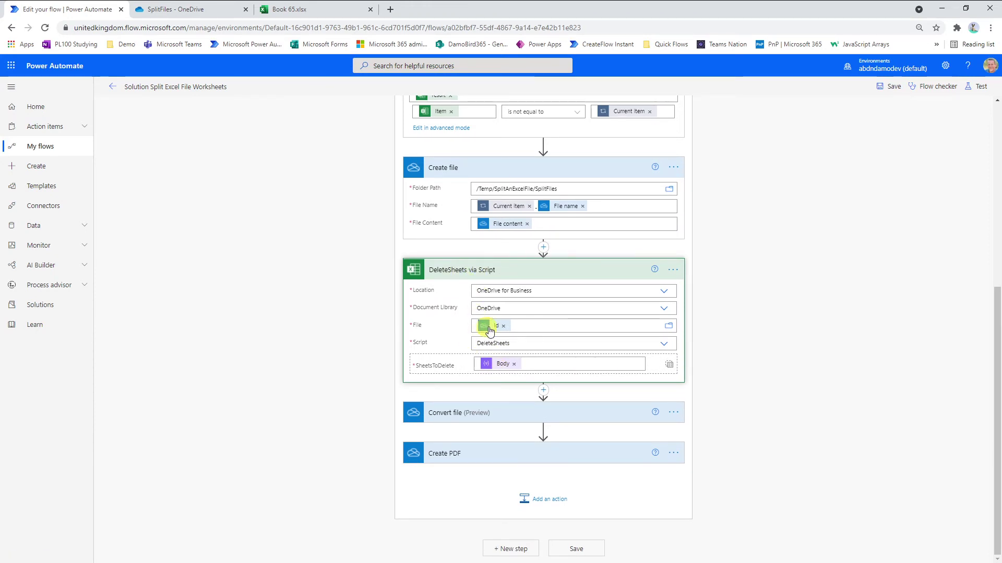
{"action": "mouse_move", "coordinate": [490, 330]}
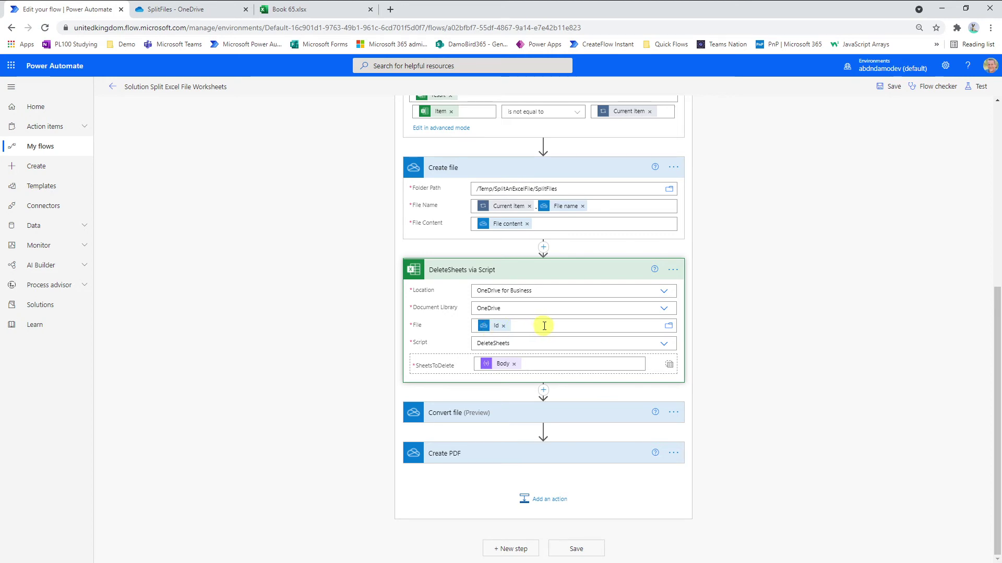
{"action": "scroll", "coordinate": [543, 327], "scroll_direction": "up", "scroll_amount": 6}
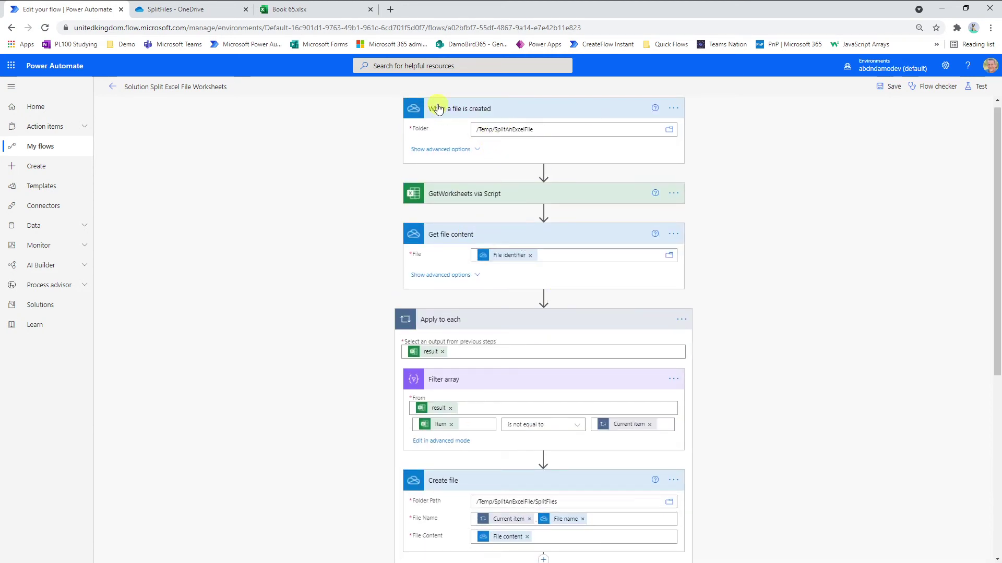
{"action": "scroll", "coordinate": [501, 365], "scroll_direction": "down", "scroll_amount": 5}
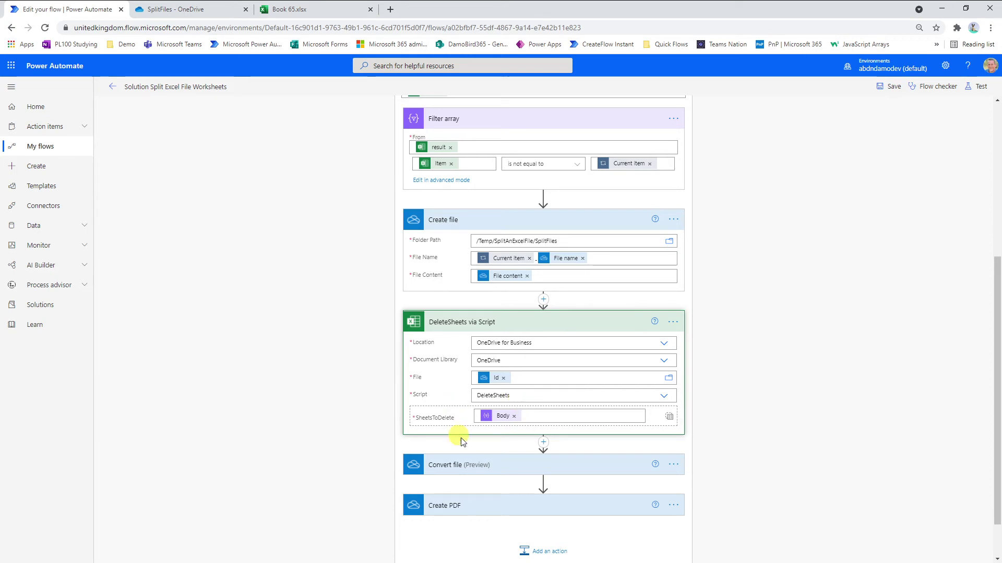
{"action": "left_click", "coordinate": [481, 466]}
Step: Expand Create PDF, which saves converted content to /Temp/SplitAnExcelFile/SplitFiles under File name
{"action": "scroll", "coordinate": [501, 459], "scroll_direction": "down", "scroll_amount": 2}
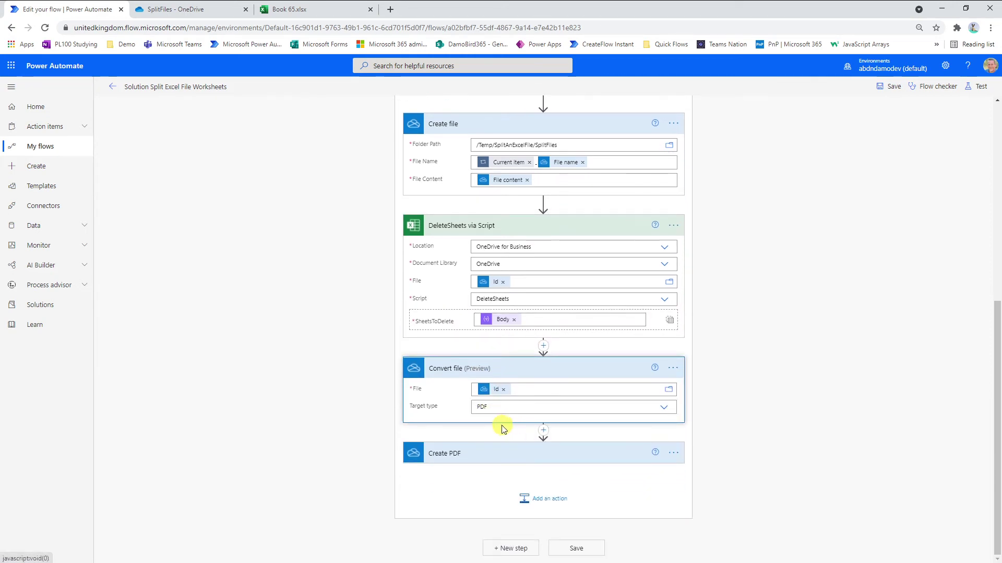
{"action": "mouse_move", "coordinate": [489, 392]}
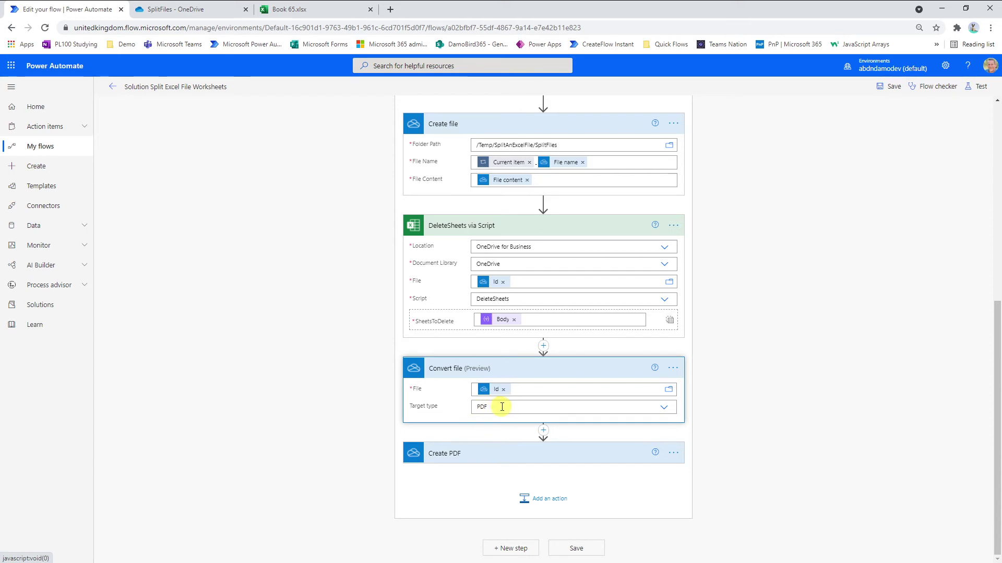
{"action": "left_click", "coordinate": [498, 456]}
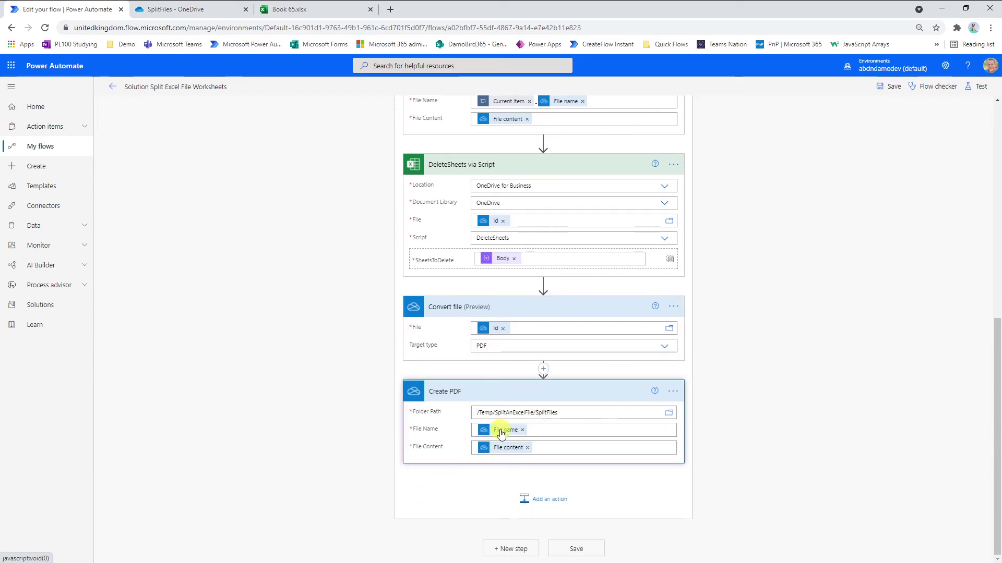
{"action": "mouse_move", "coordinate": [500, 433]}
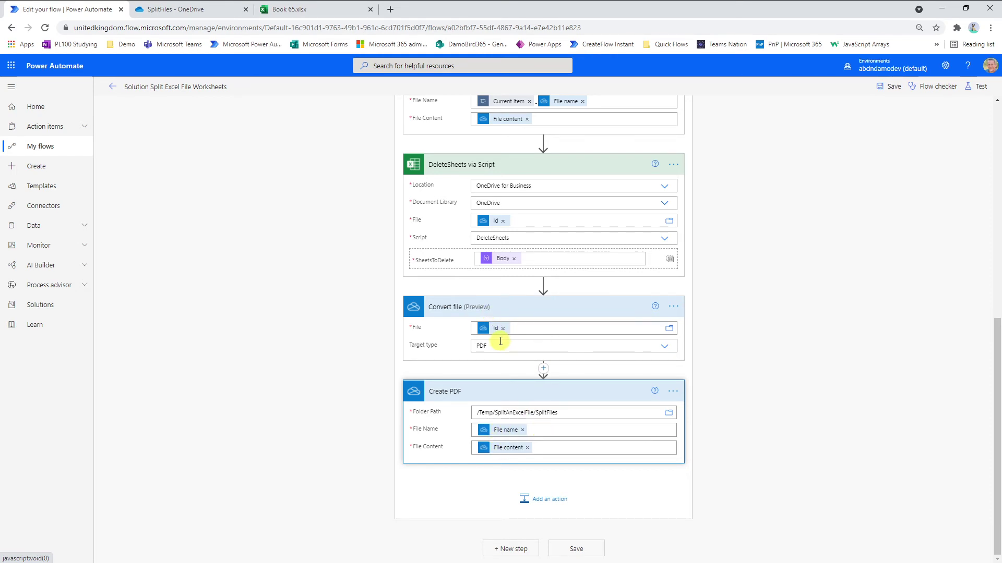
{"action": "scroll", "coordinate": [516, 383], "scroll_direction": "up", "scroll_amount": 7}
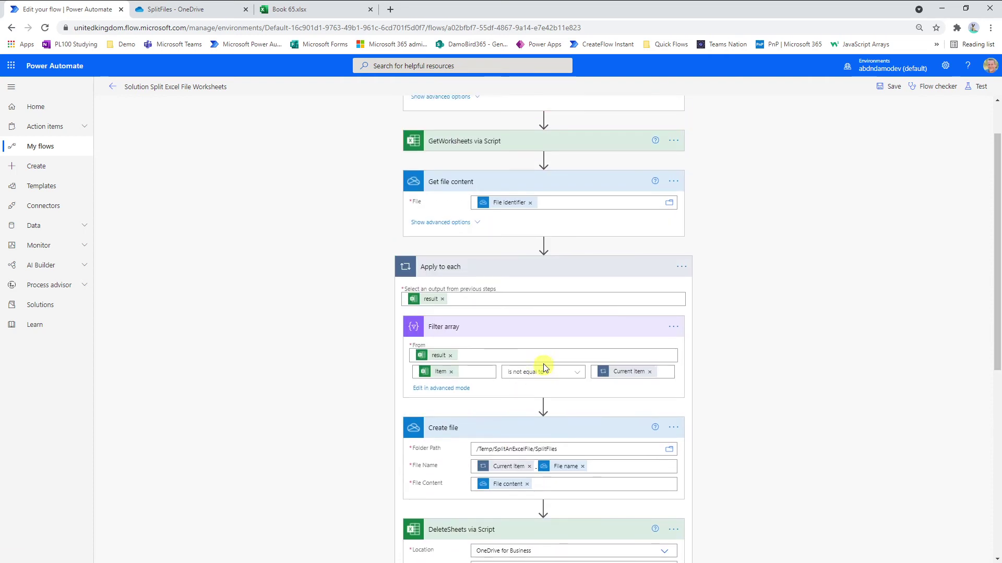
{"action": "scroll", "coordinate": [542, 358], "scroll_direction": "up", "scroll_amount": 1}
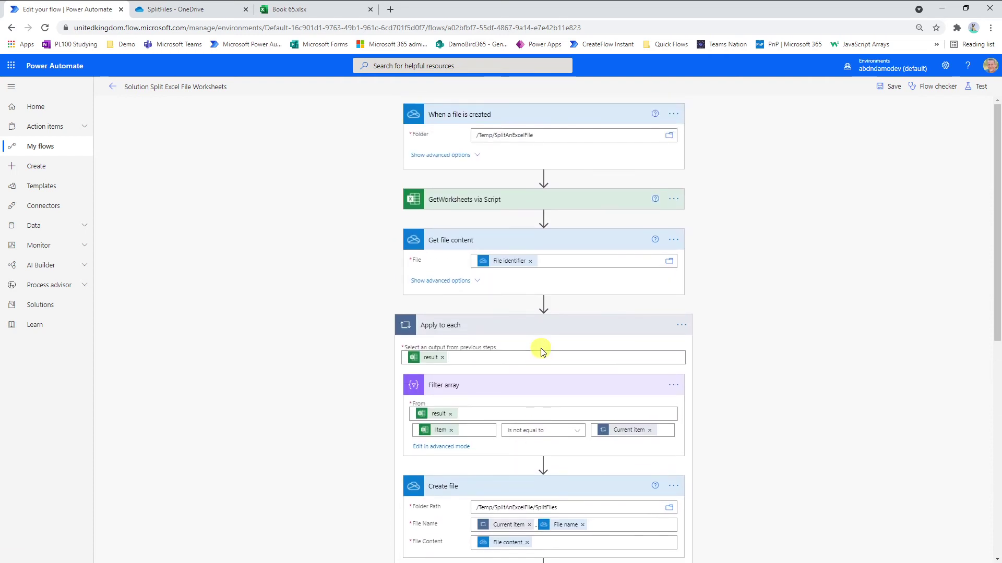
Step: Open the Jul 29 09:01 AM run from run history and inspect the trigger's inputs and outputs
{"action": "left_click", "coordinate": [111, 89]}
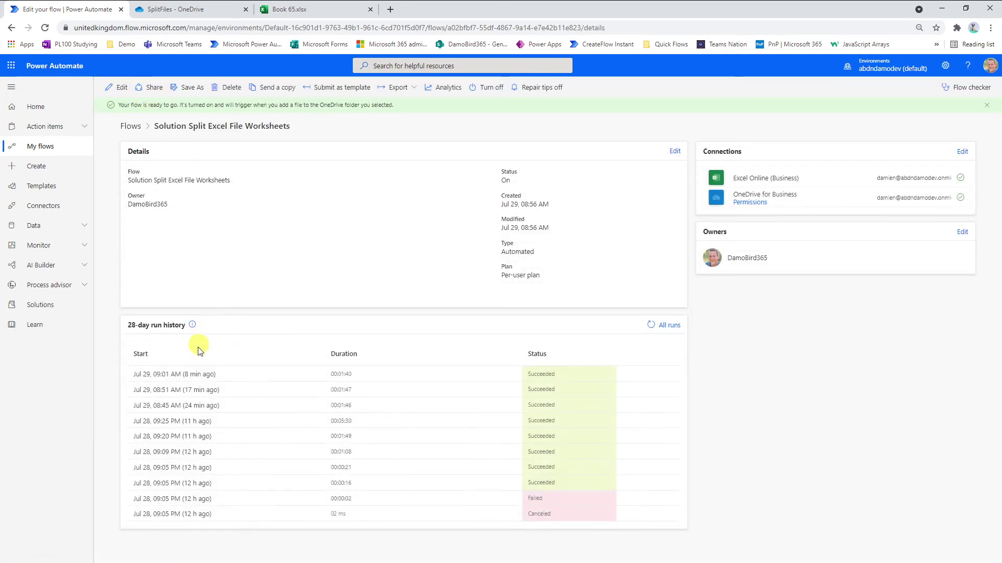
{"action": "left_click", "coordinate": [194, 380]}
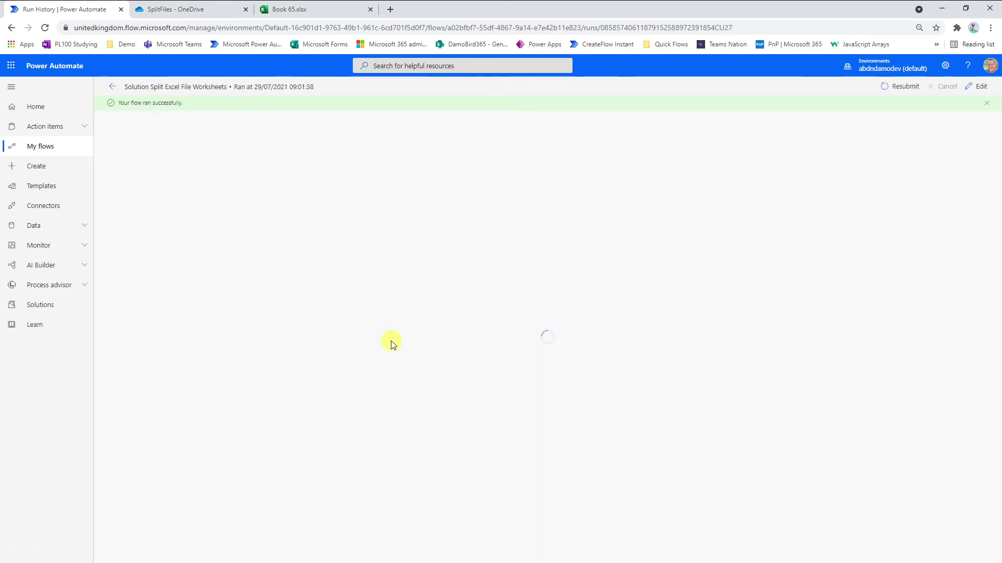
{"action": "left_click", "coordinate": [519, 138]}
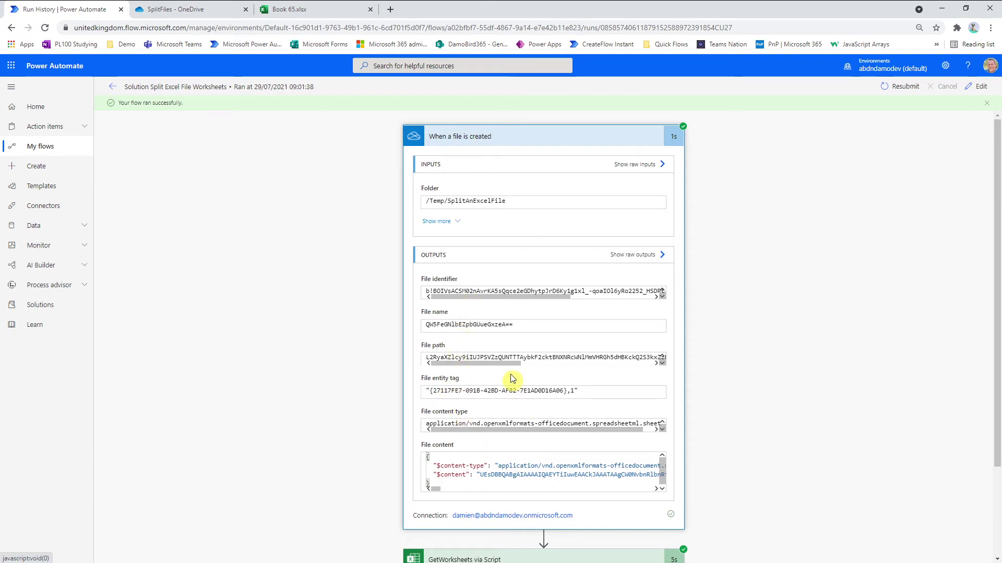
{"action": "left_click", "coordinate": [537, 136]}
Step: Inspect the GetWorksheets via Script output listing Sheet1, Sheet2, LotsofNumbers, ATable and LotsOfLetters
{"action": "left_click", "coordinate": [473, 180]}
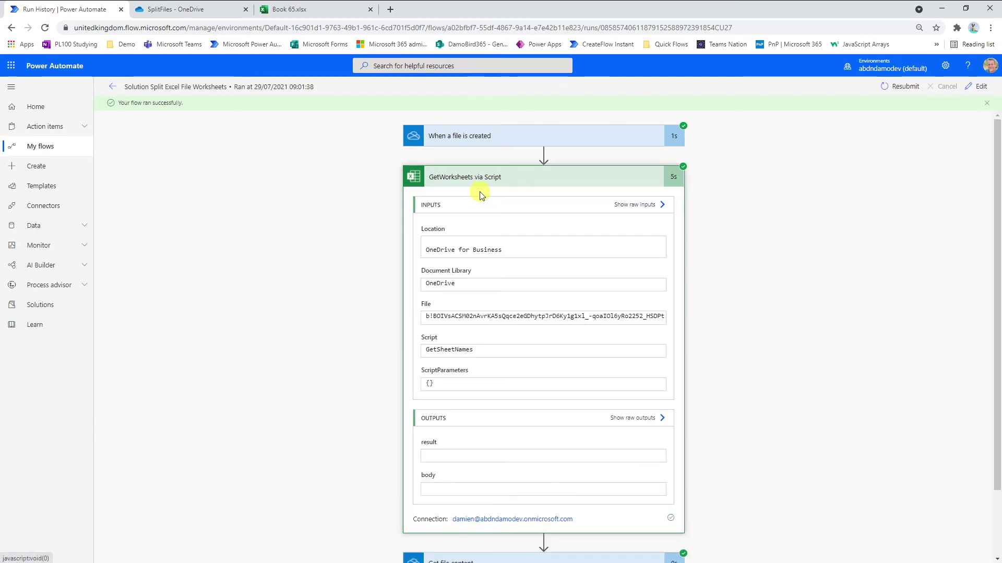
{"action": "scroll", "coordinate": [514, 252], "scroll_direction": "down", "scroll_amount": 2}
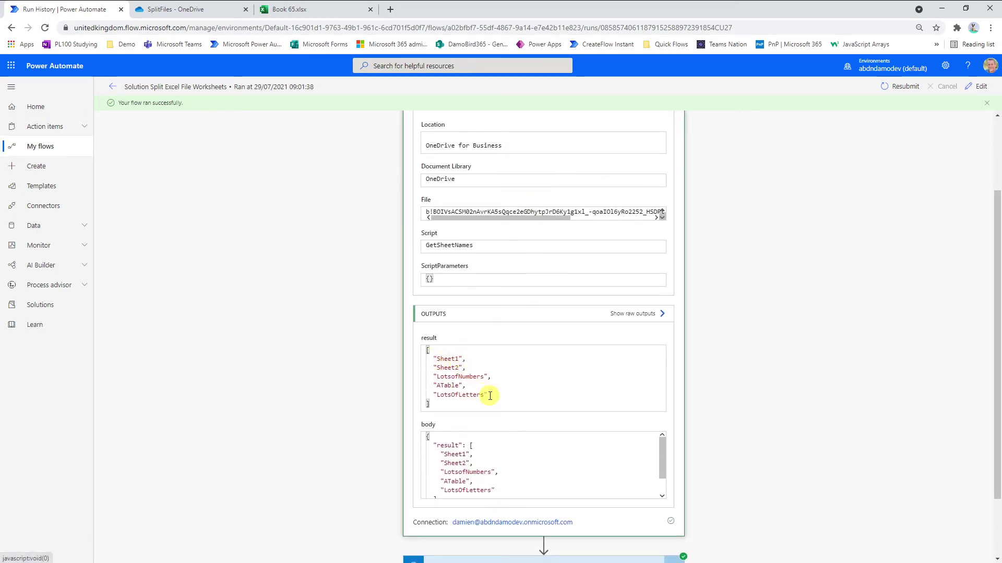
{"action": "left_click_drag", "start_coordinate": [443, 402], "coordinate": [414, 342]}
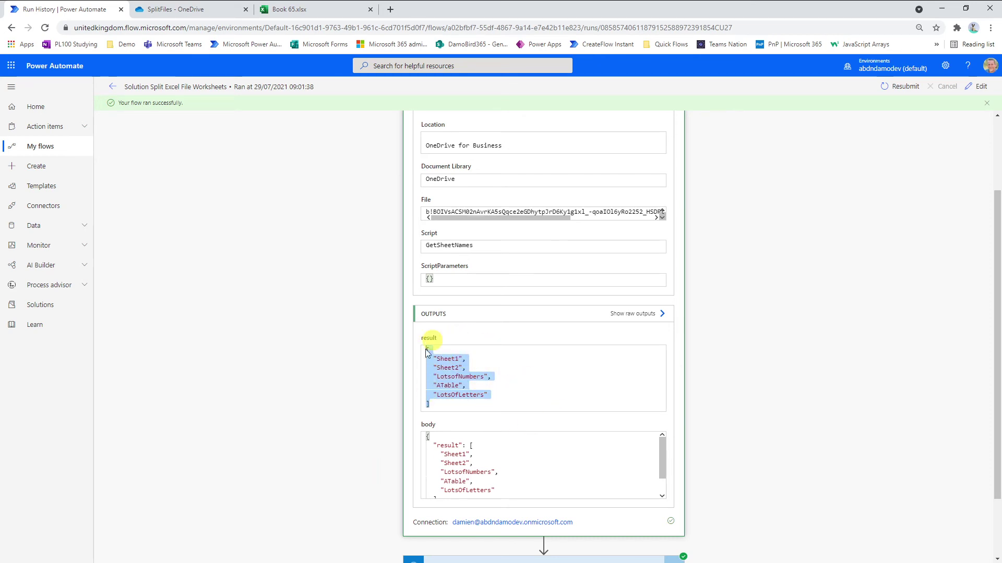
{"action": "scroll", "coordinate": [501, 304], "scroll_direction": "up", "scroll_amount": 2}
Step: Review Get file content, then examine the Filter array output for loop iteration 1
{"action": "left_click", "coordinate": [487, 180]}
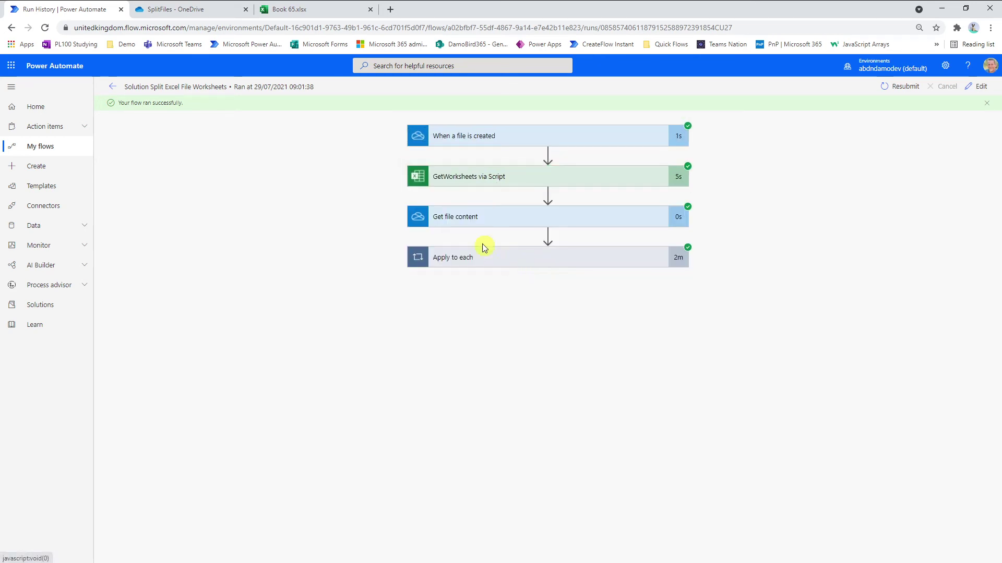
{"action": "left_click", "coordinate": [471, 222]}
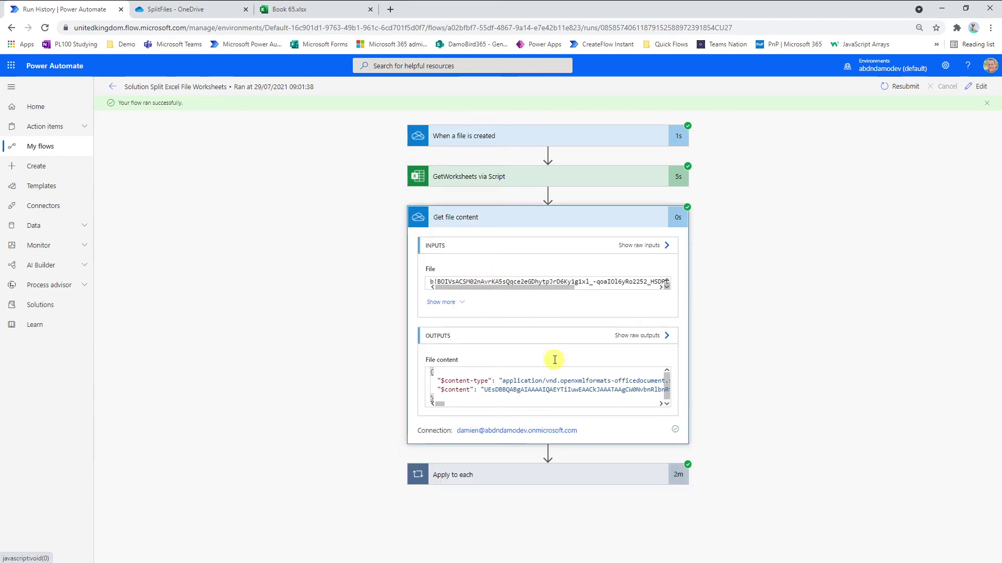
{"action": "left_click", "coordinate": [494, 220]}
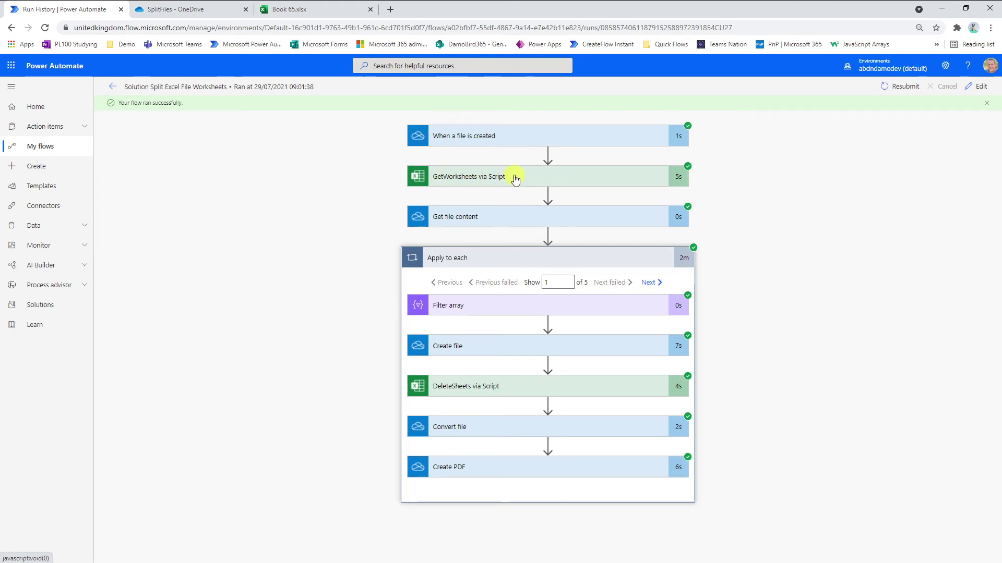
{"action": "left_click", "coordinate": [479, 312]}
{"action": "scroll", "coordinate": [487, 387], "scroll_direction": "down", "scroll_amount": 2}
{"action": "left_click_drag", "start_coordinate": [449, 316], "coordinate": [409, 252]}
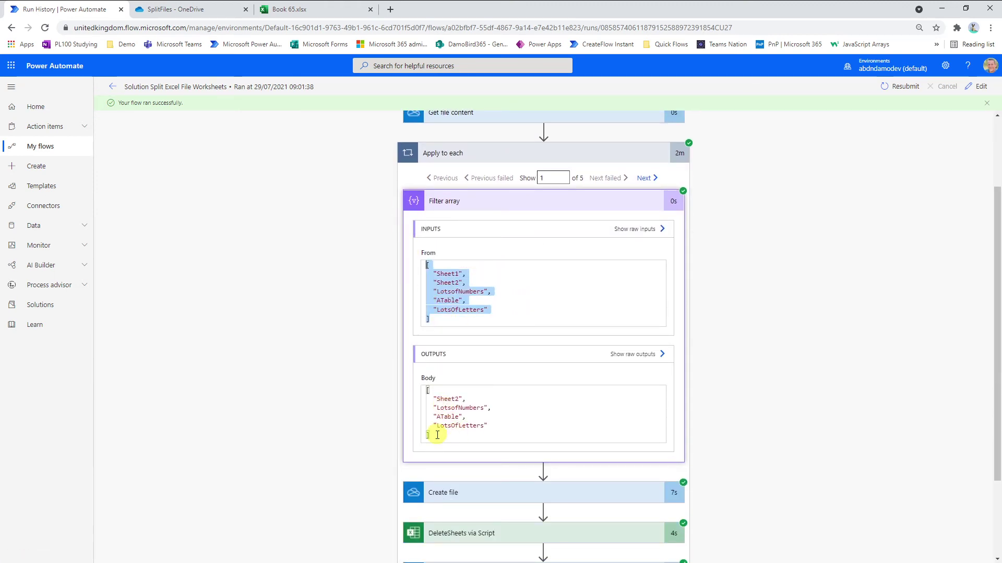
{"action": "left_click_drag", "start_coordinate": [417, 436], "coordinate": [414, 387]}
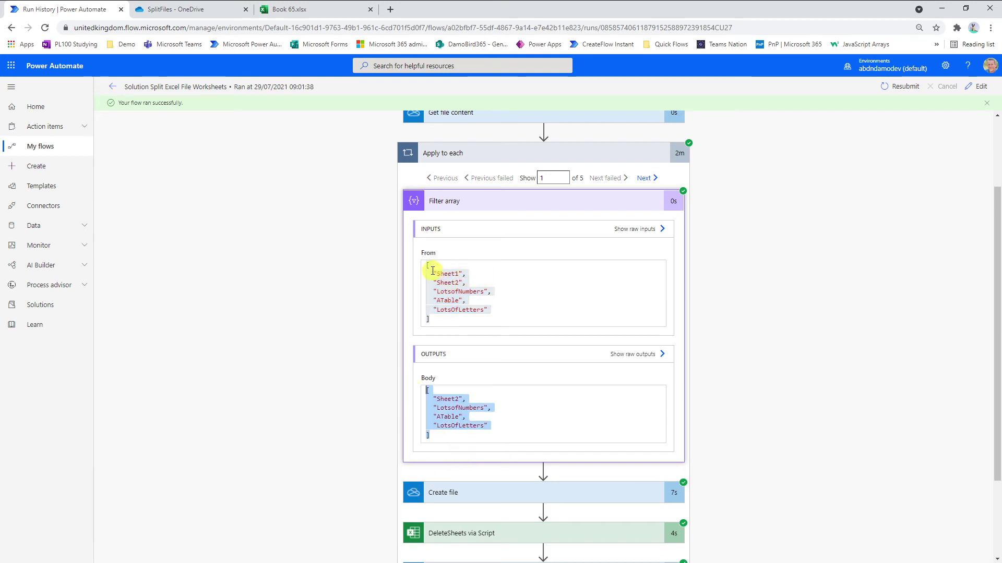
Step: Step to loop iterations 2 and 3, comparing the From array with the filtered Body
{"action": "left_click", "coordinate": [644, 178]}
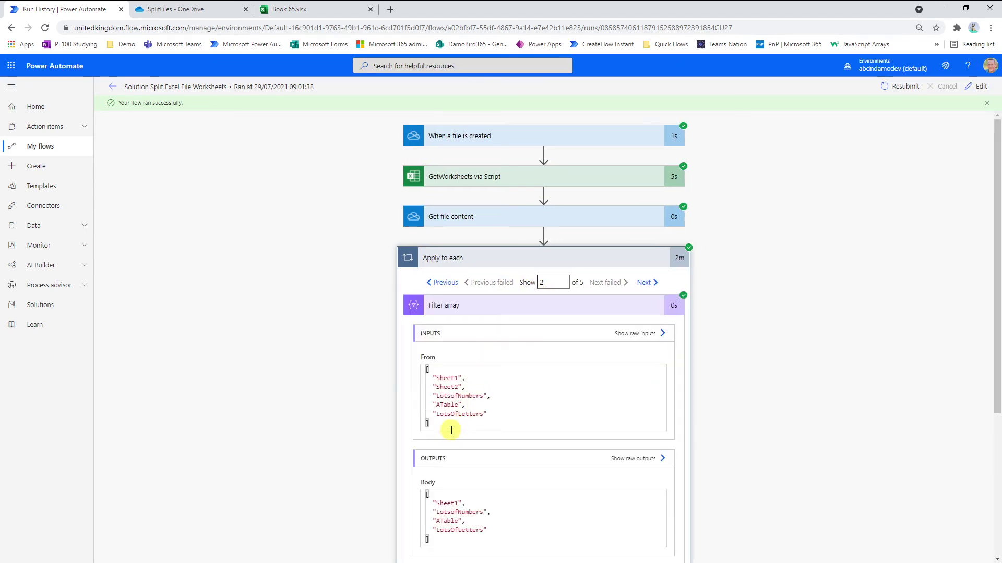
{"action": "left_click_drag", "start_coordinate": [441, 426], "coordinate": [425, 368]}
{"action": "scroll", "coordinate": [459, 493], "scroll_direction": "down", "scroll_amount": 2}
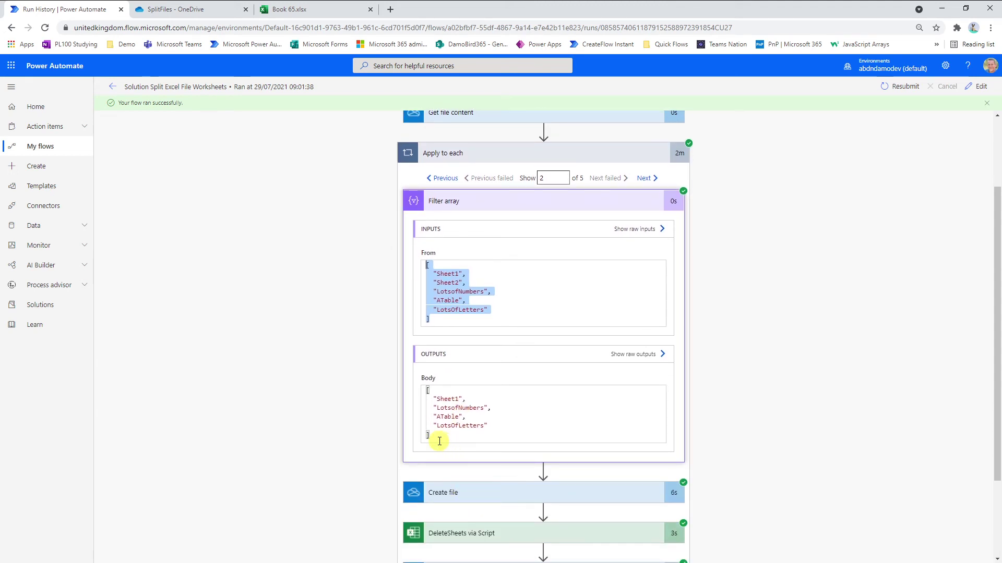
{"action": "left_click_drag", "start_coordinate": [440, 441], "coordinate": [415, 388]}
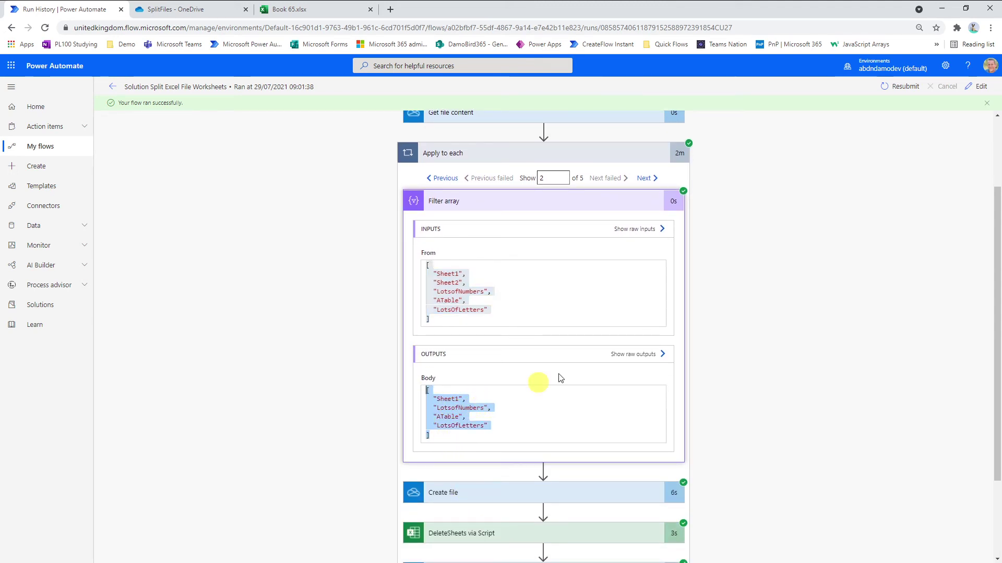
{"action": "left_click", "coordinate": [647, 179]}
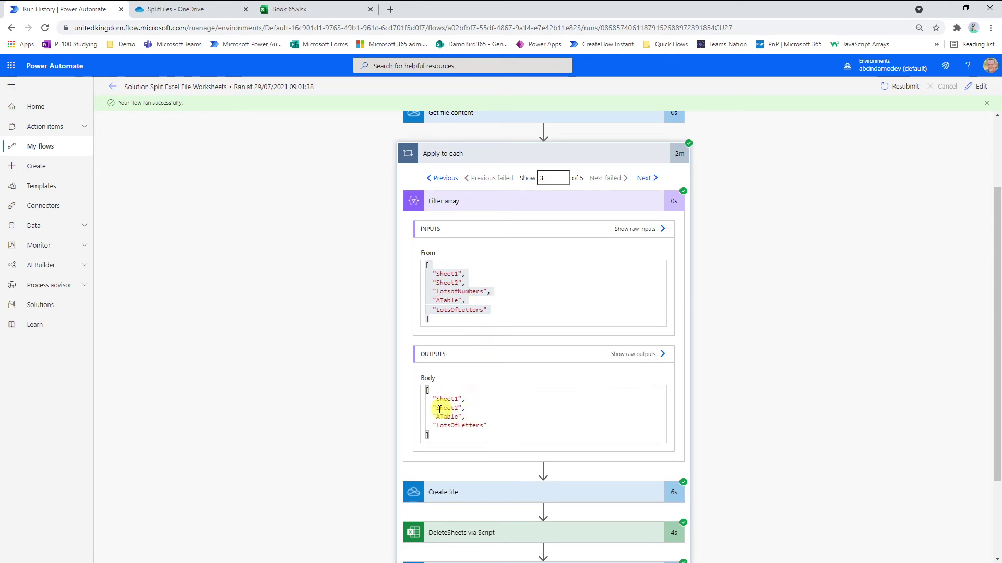
{"action": "scroll", "coordinate": [485, 385], "scroll_direction": "down", "scroll_amount": 2}
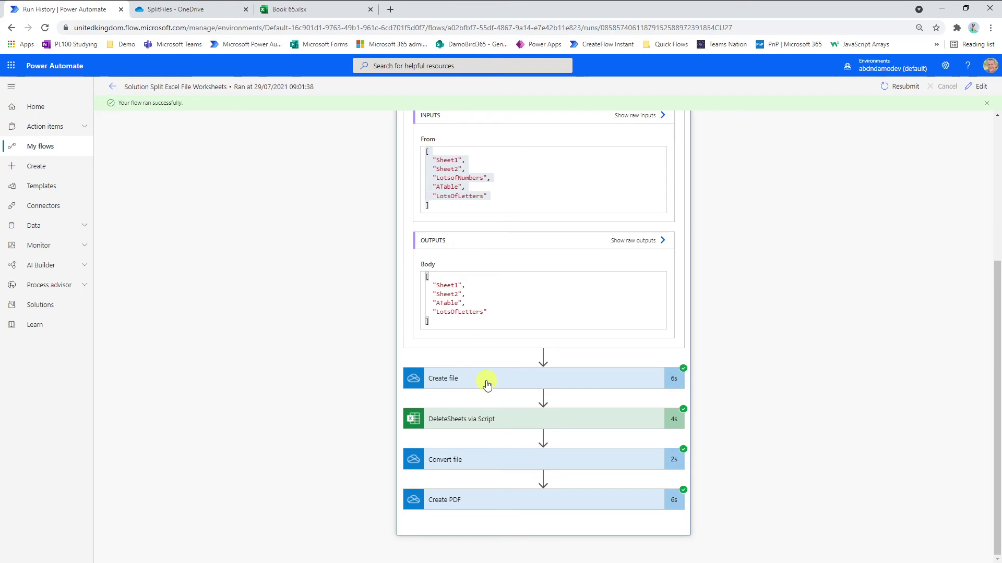
Step: Review the Create file step's run details, noting the LotsofNumbers file name
{"action": "left_click", "coordinate": [614, 380]}
{"action": "scroll", "coordinate": [441, 369], "scroll_direction": "down", "scroll_amount": 3}
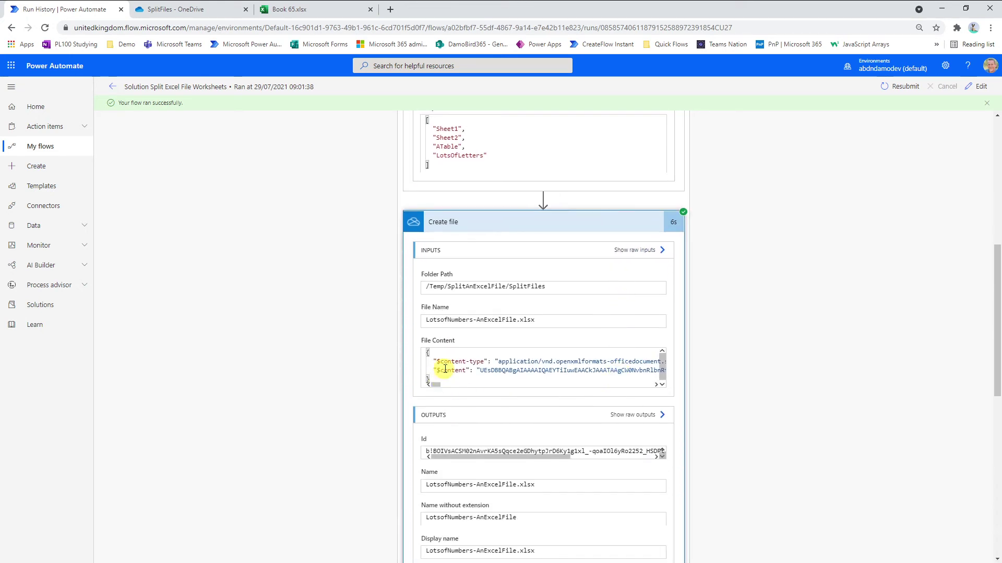
{"action": "double_click", "coordinate": [471, 320]}
{"action": "scroll", "coordinate": [469, 384], "scroll_direction": "up", "scroll_amount": 1}
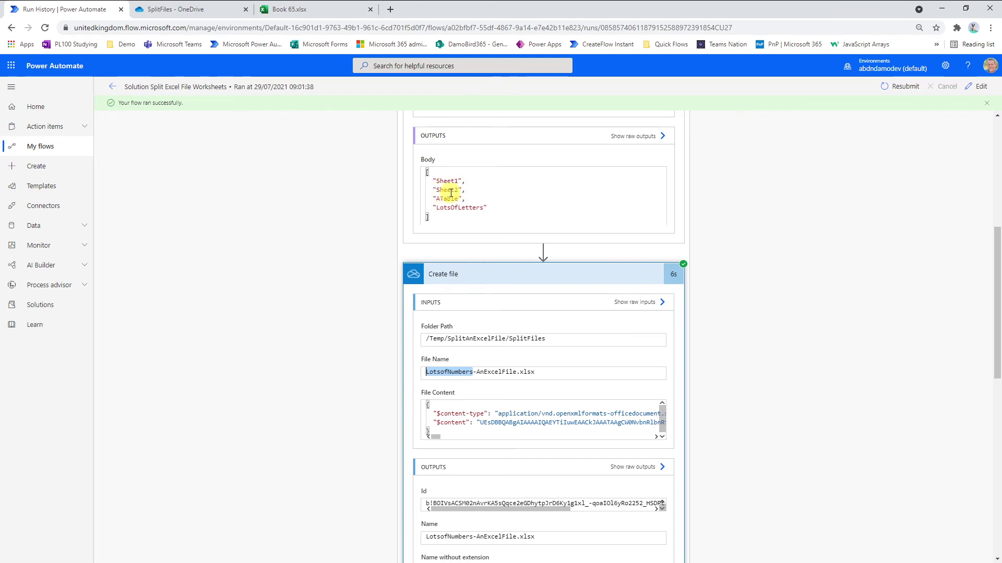
{"action": "left_click", "coordinate": [530, 275]}
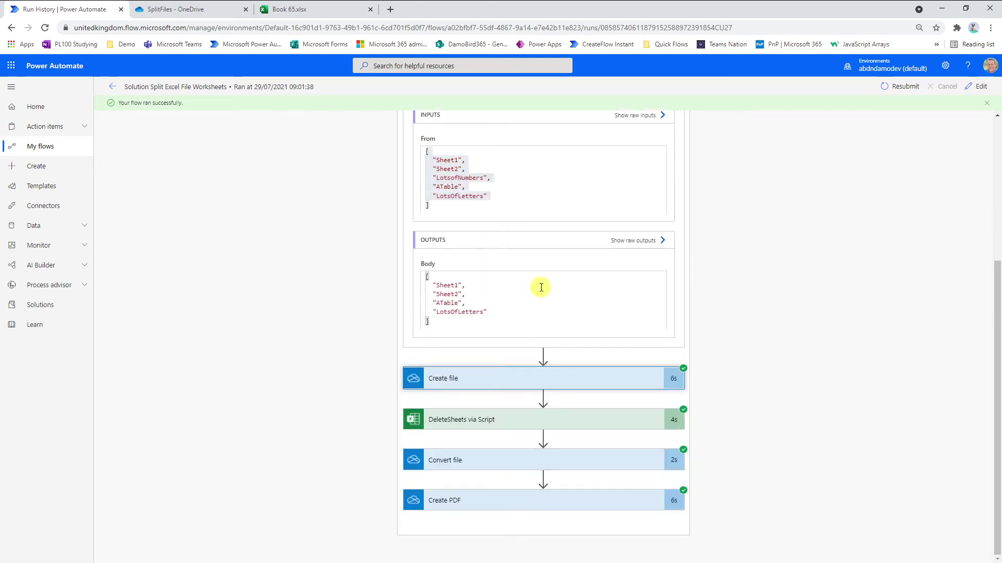
Step: Review DeleteSheets via Script's SheetsToDelete array and its result value of 1
{"action": "left_click", "coordinate": [501, 418]}
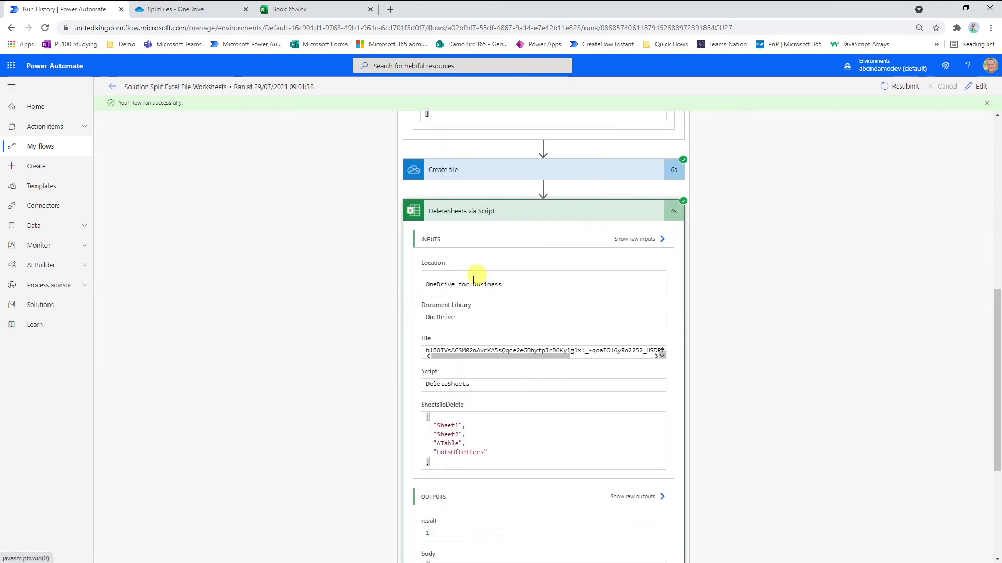
{"action": "triple_click", "coordinate": [437, 462]}
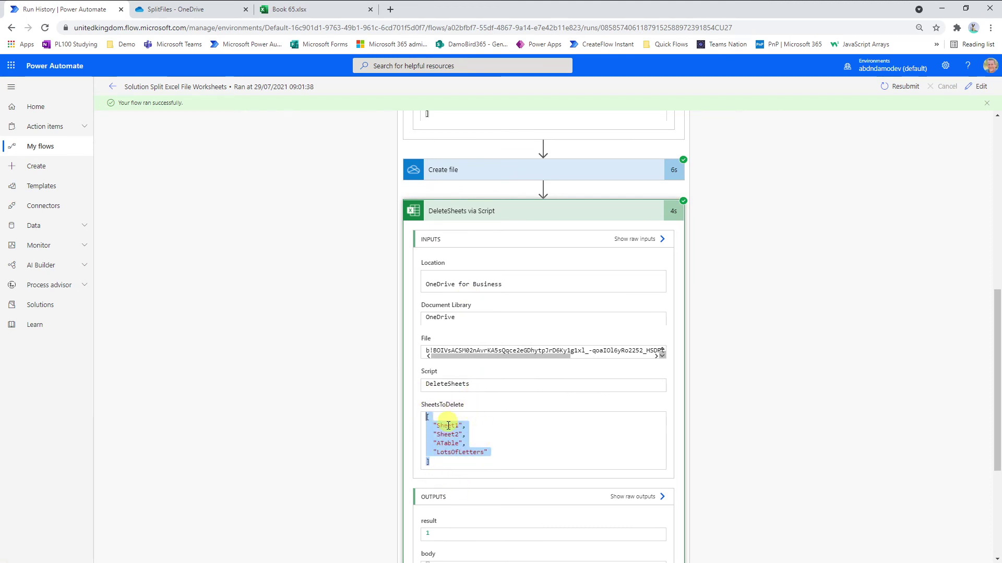
{"action": "scroll", "coordinate": [473, 420], "scroll_direction": "down", "scroll_amount": 4}
{"action": "double_click", "coordinate": [447, 325]}
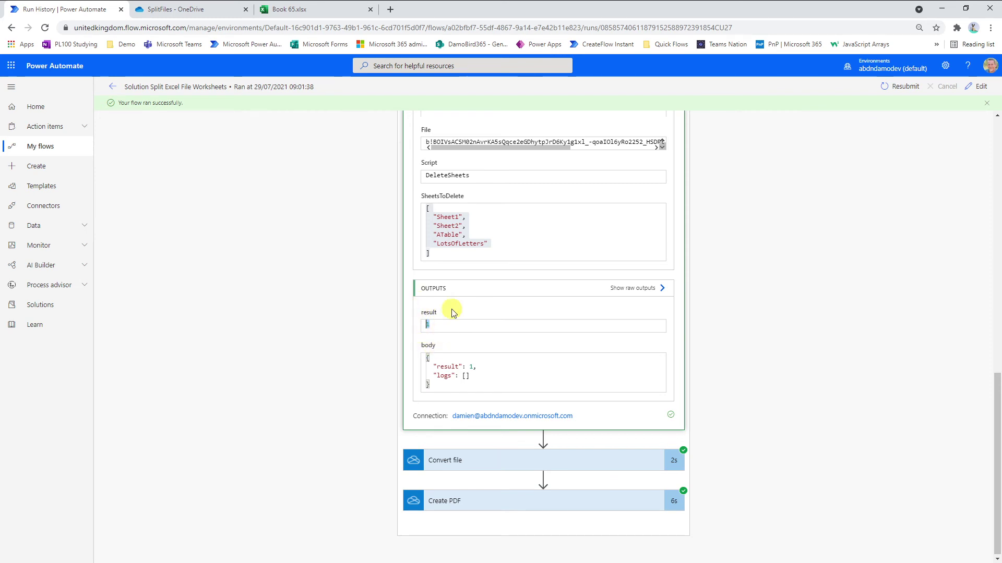
Step: Review the Convert file and Create PDF run details, then collapse Filter array
{"action": "left_click", "coordinate": [509, 466]}
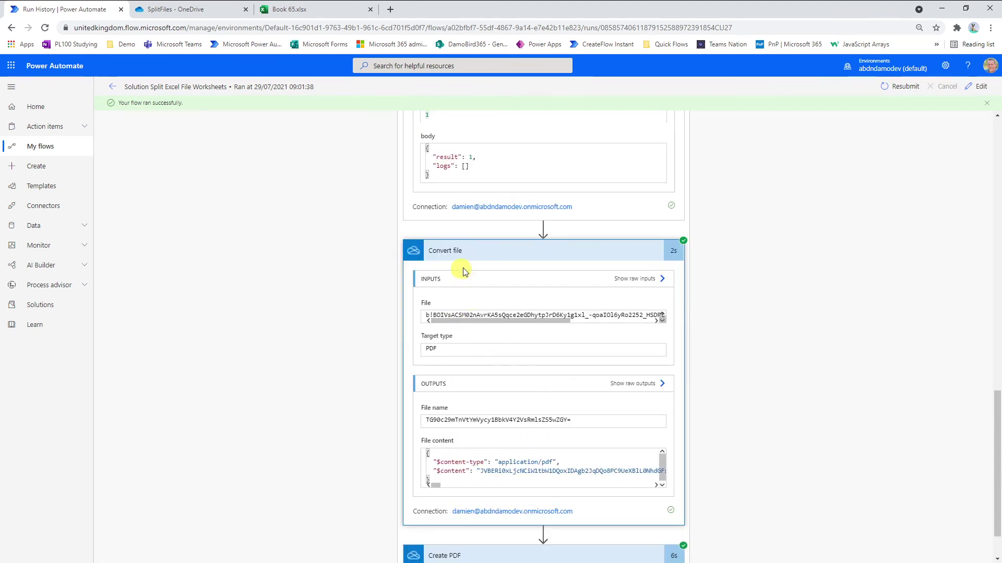
{"action": "left_click", "coordinate": [468, 251]}
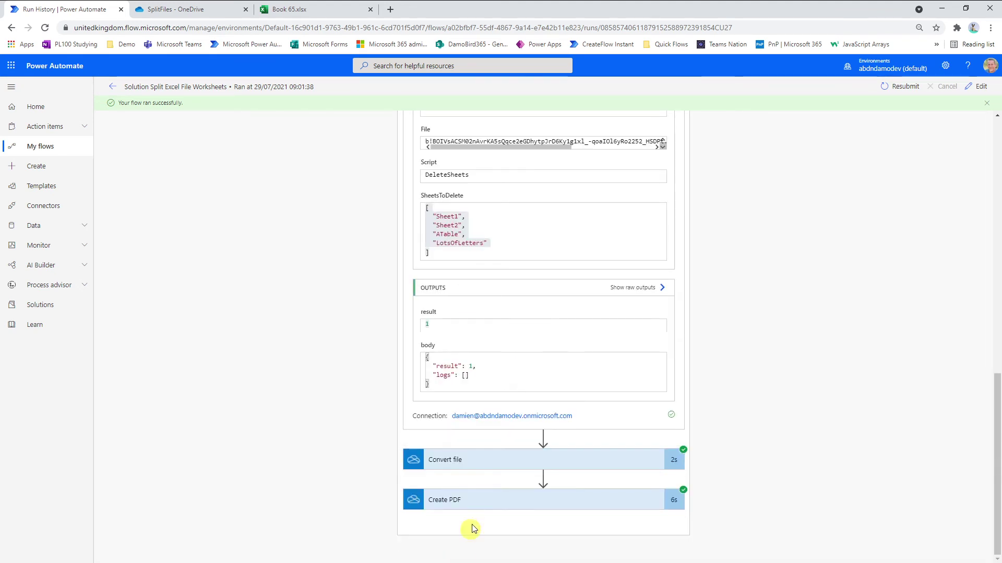
{"action": "left_click", "coordinate": [490, 504]}
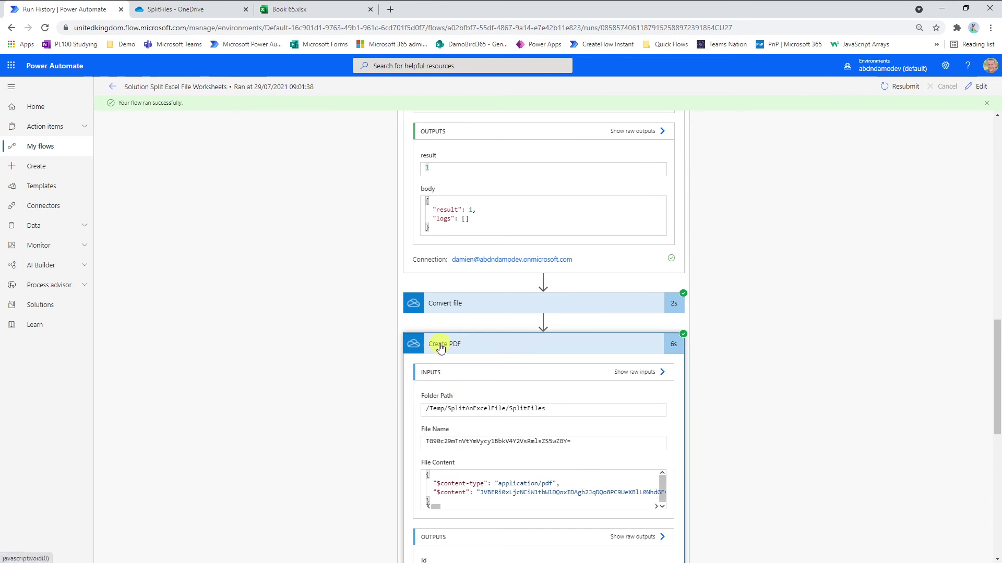
{"action": "scroll", "coordinate": [459, 348], "scroll_direction": "down", "scroll_amount": 3}
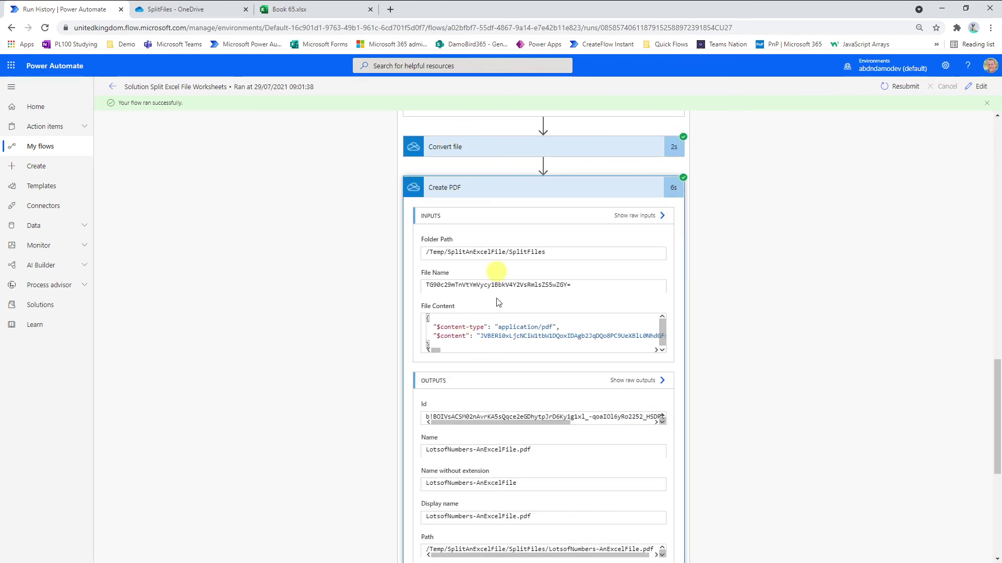
{"action": "scroll", "coordinate": [496, 340], "scroll_direction": "up", "scroll_amount": 8}
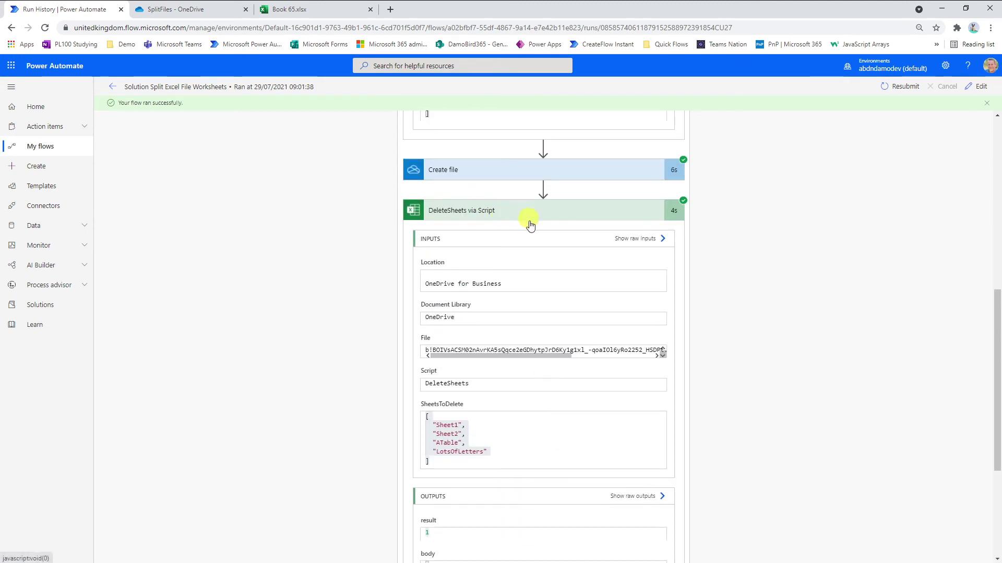
{"action": "scroll", "coordinate": [493, 219], "scroll_direction": "up", "scroll_amount": 10}
{"action": "left_click", "coordinate": [519, 290]}
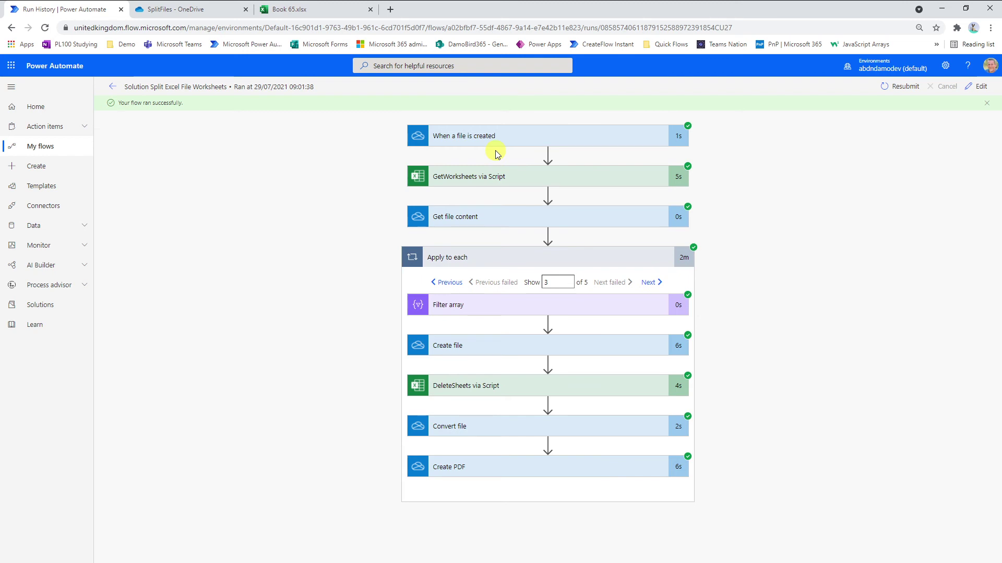
Step: Open LotsOfLetters-AnExcelFile.pdf from SplitFiles, check page 2, then switch to the LotsOfLetters-AnExcelFile workbook
{"action": "left_click", "coordinate": [198, 12]}
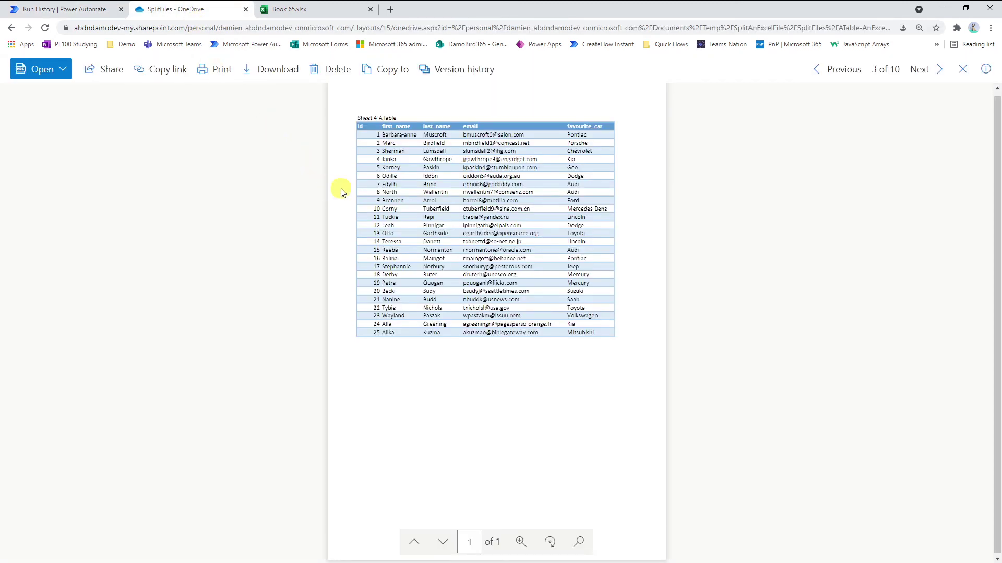
{"action": "left_click", "coordinate": [11, 27]}
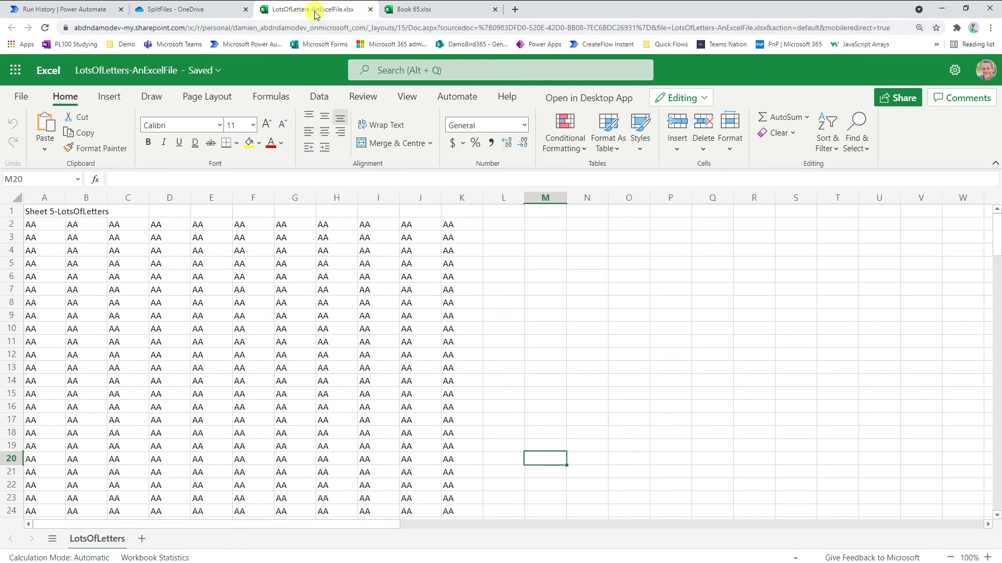
{"action": "left_click", "coordinate": [197, 8]}
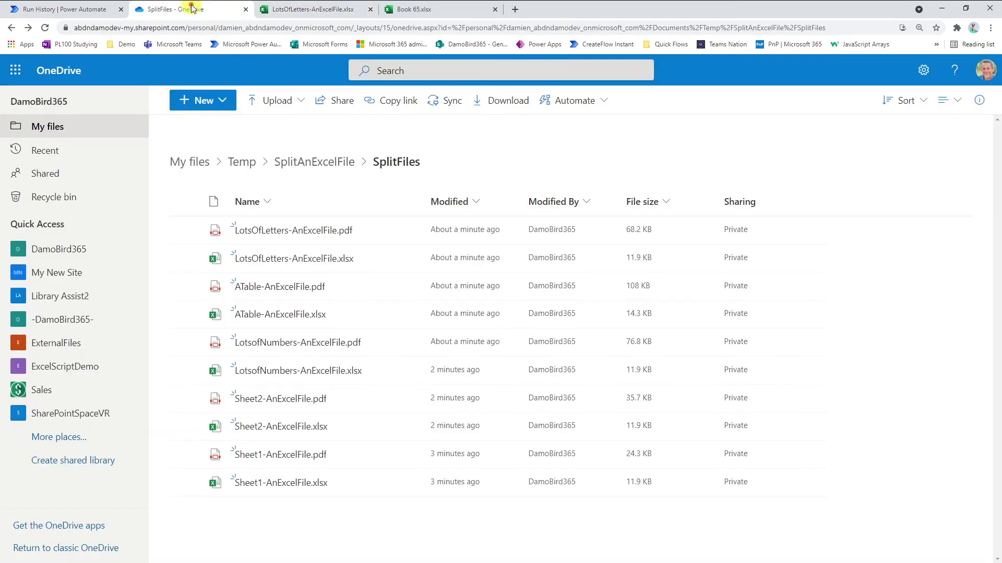
{"action": "left_click", "coordinate": [300, 233]}
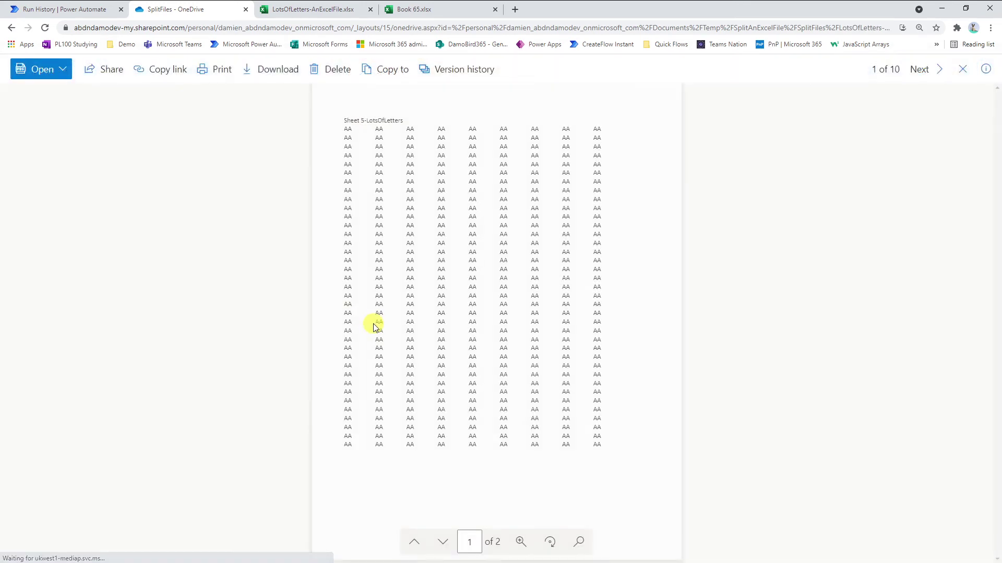
{"action": "left_click", "coordinate": [446, 543]}
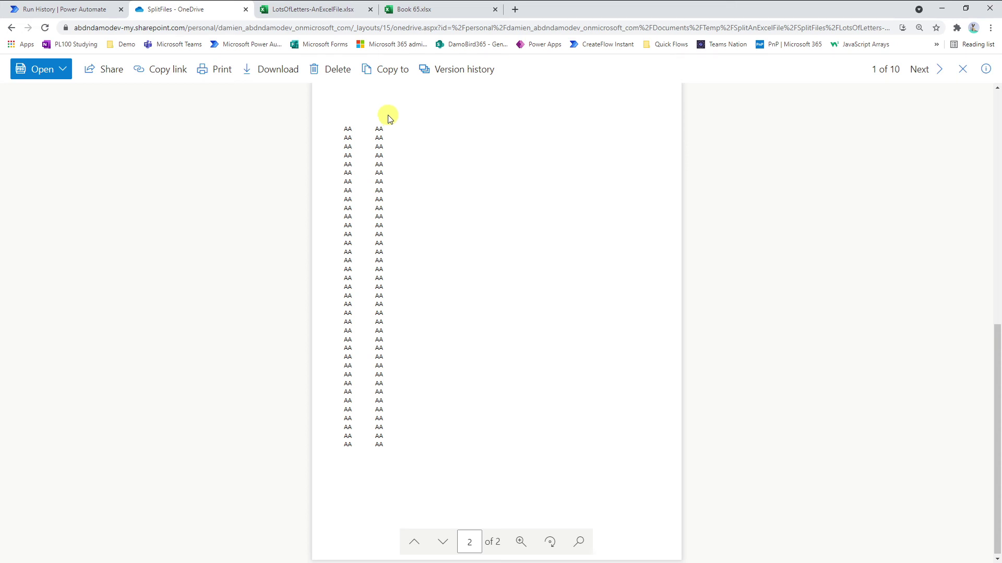
{"action": "left_click", "coordinate": [331, 13]}
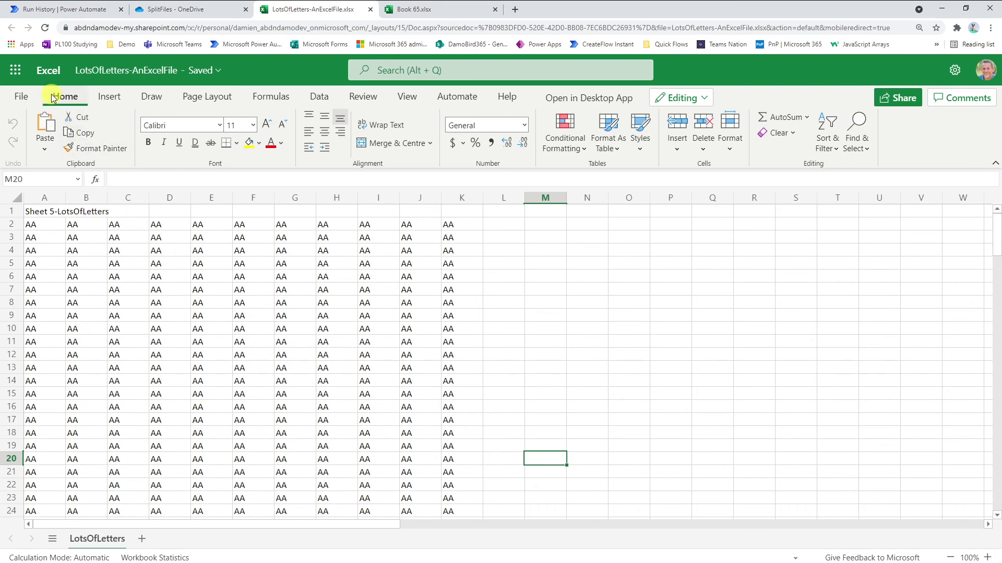
Step: Check the print view's Scaling options, keeping Fit All Columns on One Page, and return to the sheet
{"action": "left_click", "coordinate": [24, 100]}
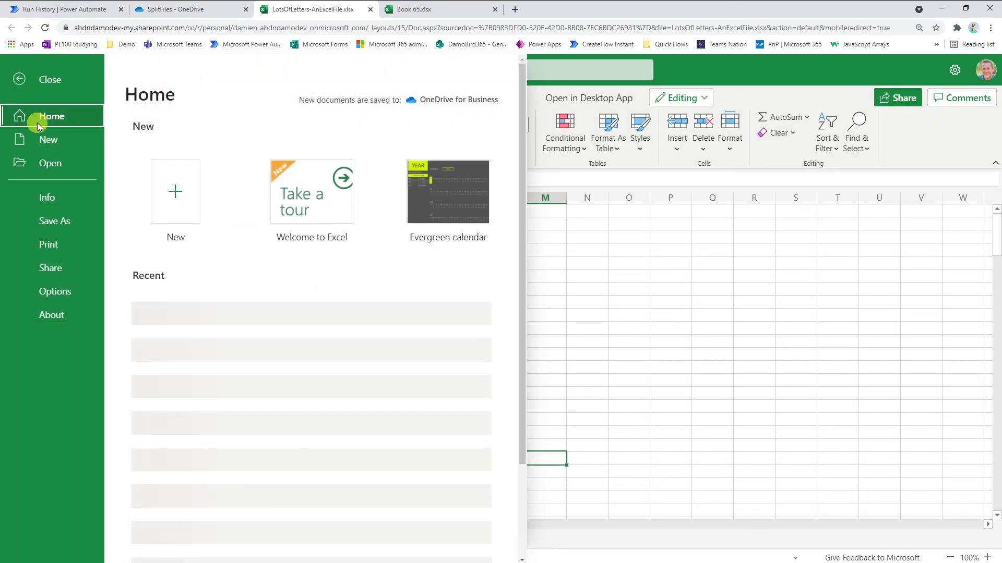
{"action": "left_click", "coordinate": [67, 248]}
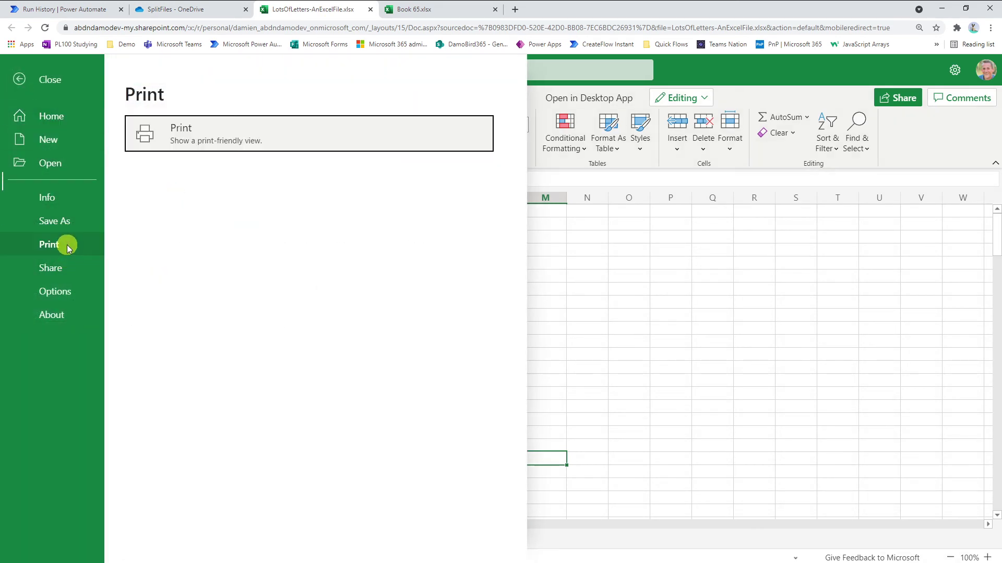
{"action": "left_click", "coordinate": [193, 150]}
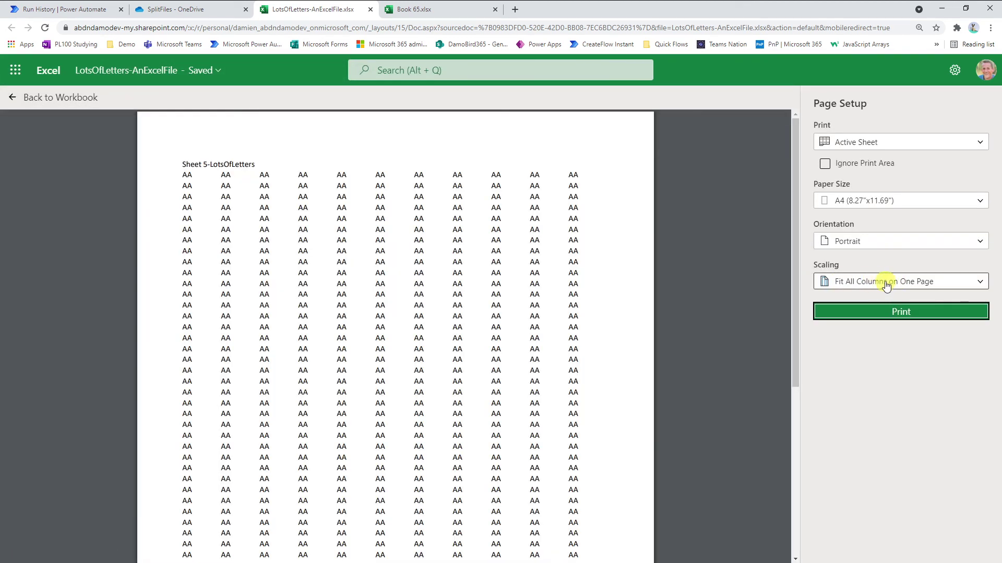
{"action": "left_click", "coordinate": [881, 284]}
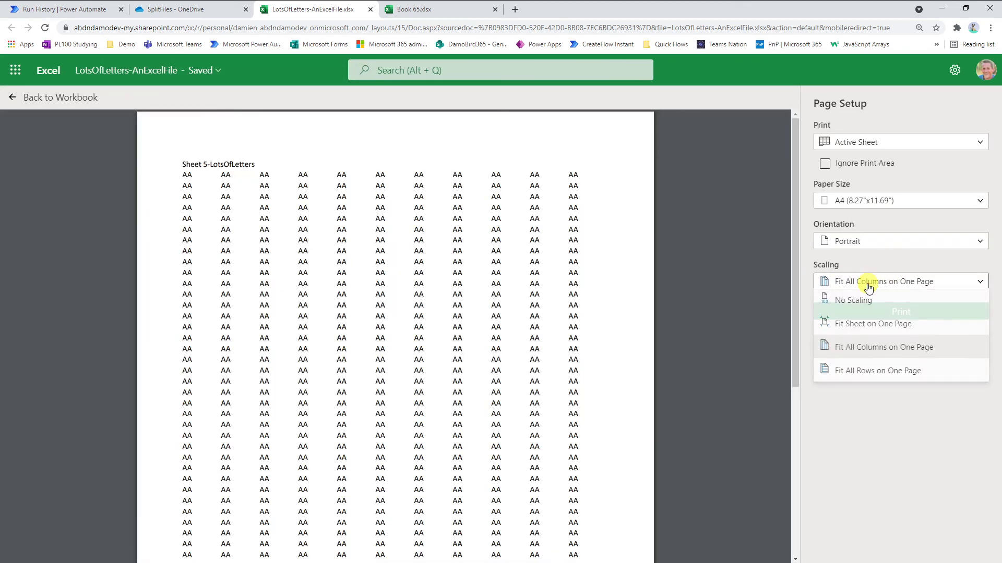
{"action": "left_click", "coordinate": [870, 351]}
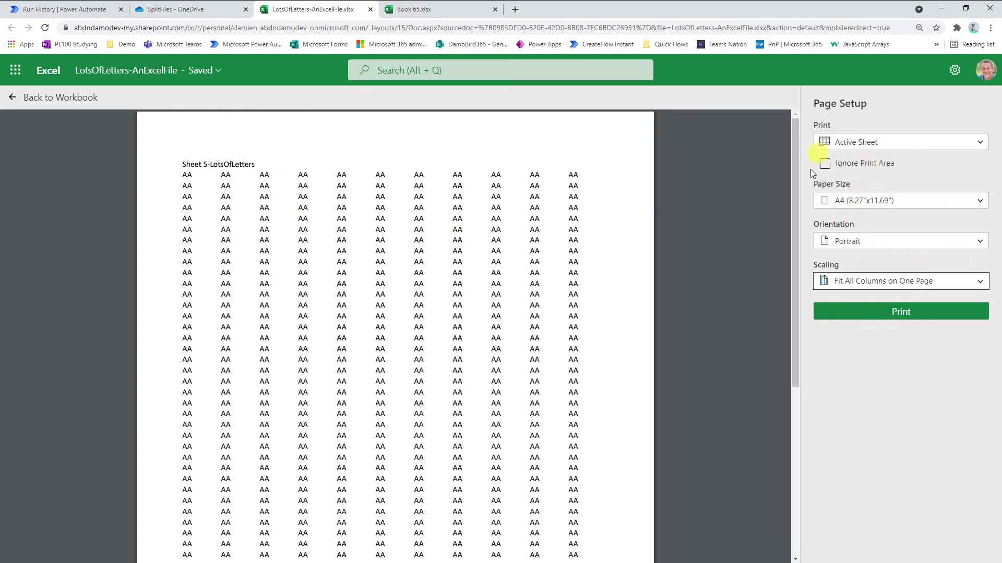
{"action": "left_click", "coordinate": [15, 99]}
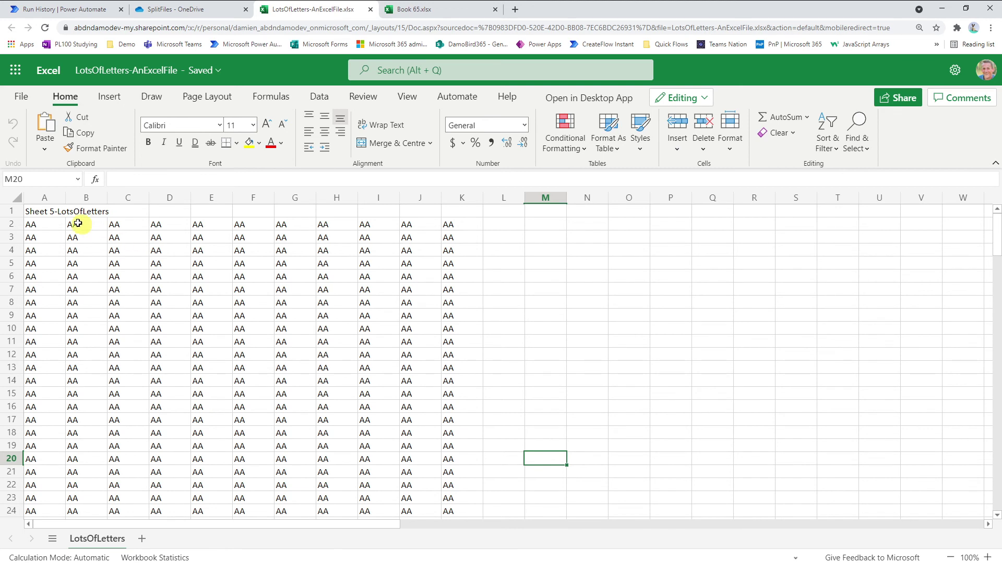
Step: Start Record Actions, then toggle print Scaling to No Scaling and back to Fit All Columns on One Page
{"action": "left_click", "coordinate": [459, 97]}
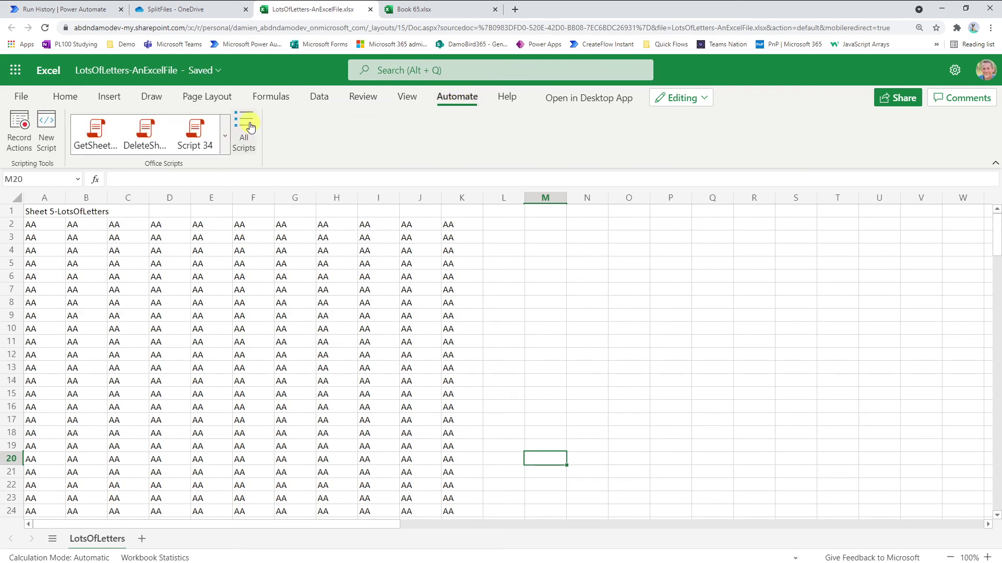
{"action": "left_click", "coordinate": [16, 125]}
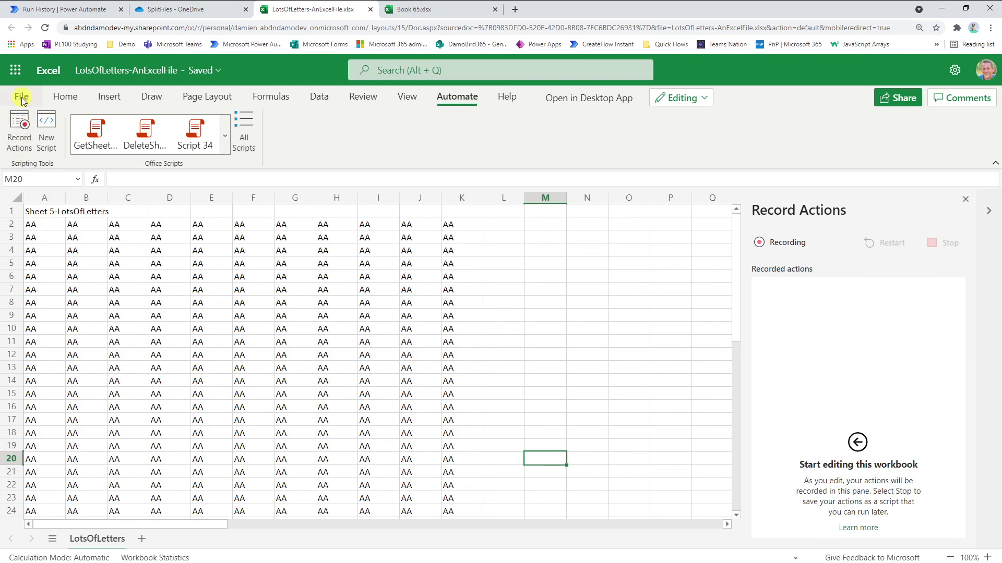
{"action": "left_click", "coordinate": [21, 98]}
{"action": "left_click", "coordinate": [220, 132]}
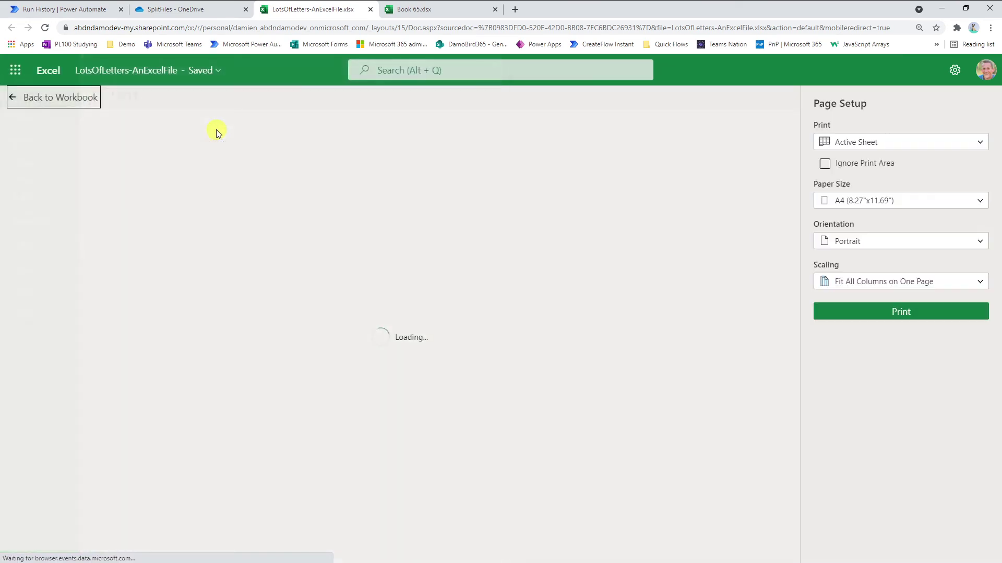
{"action": "left_click", "coordinate": [881, 282]}
{"action": "left_click", "coordinate": [859, 299]}
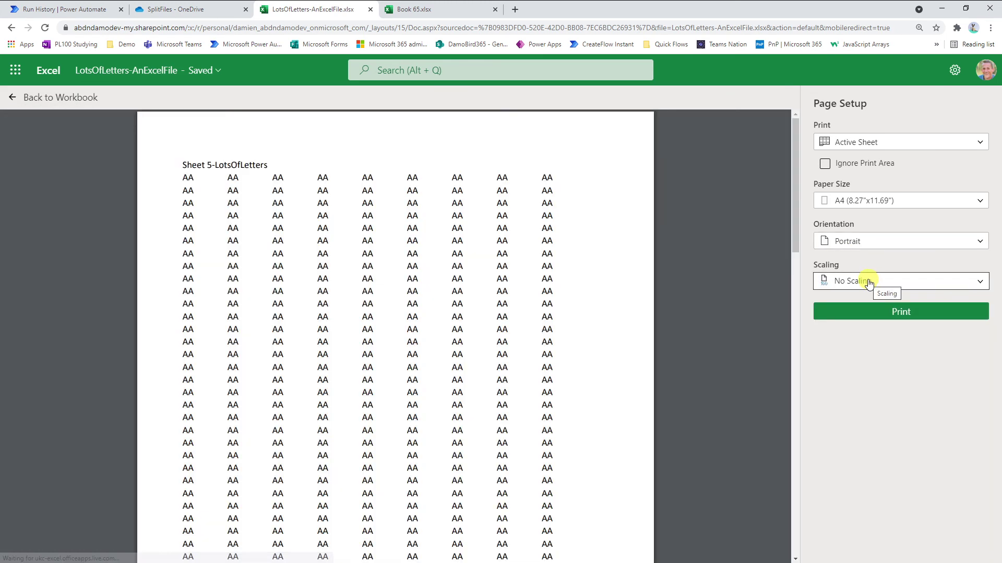
{"action": "left_click", "coordinate": [868, 282]}
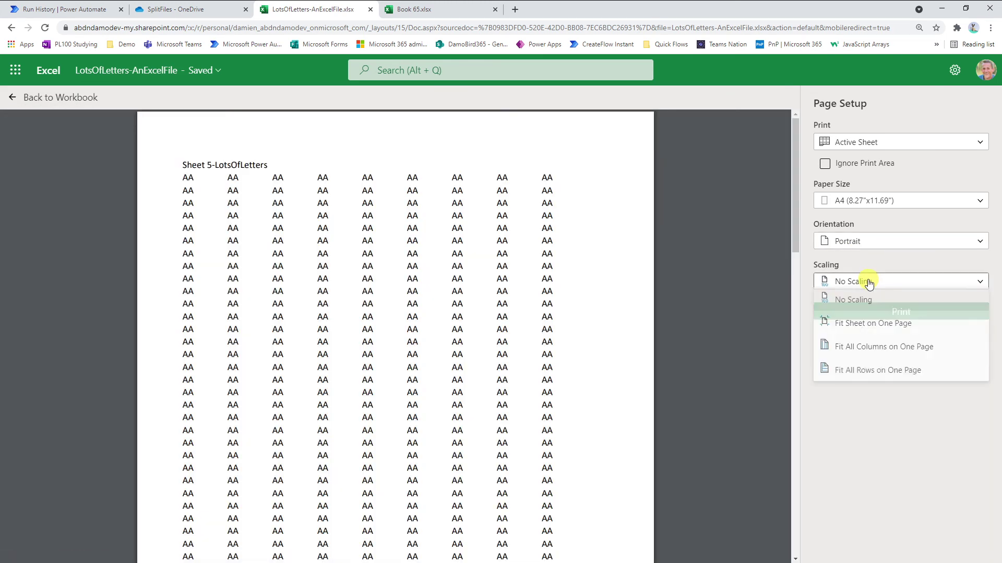
{"action": "left_click", "coordinate": [870, 350]}
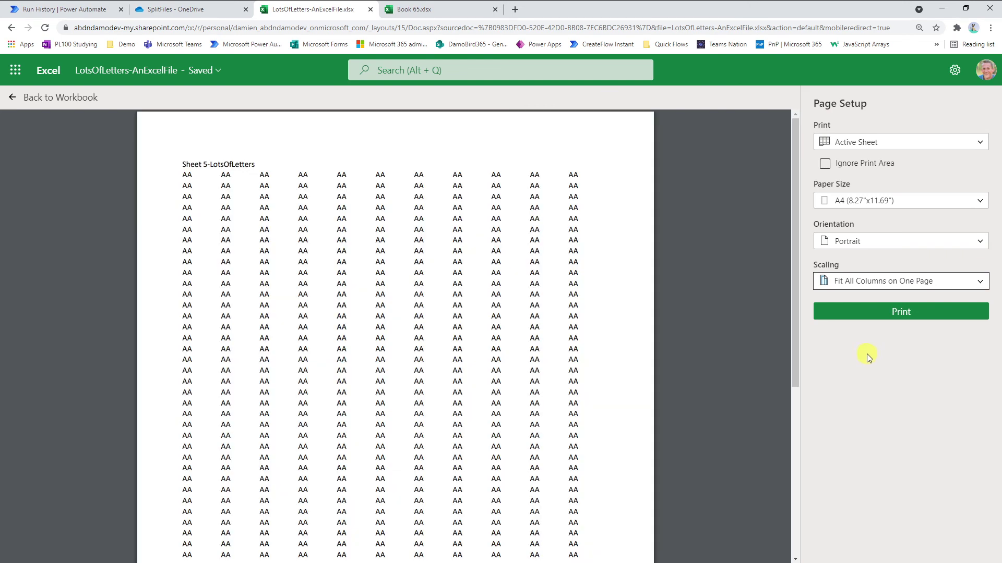
{"action": "left_click", "coordinate": [13, 98]}
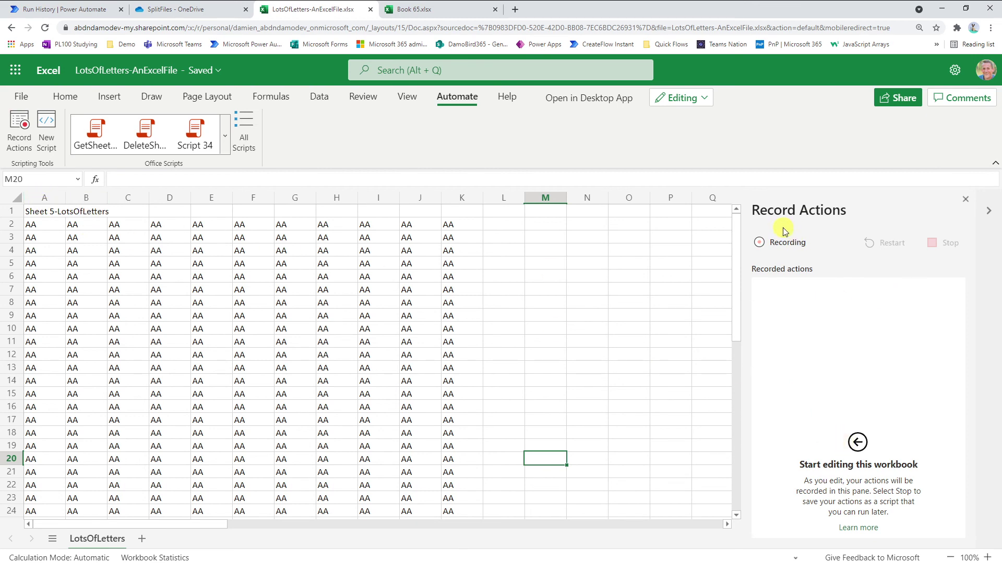
Step: Select the whole sheet, set print Scaling to No Scaling, then print and cancel
{"action": "left_click", "coordinate": [66, 97]}
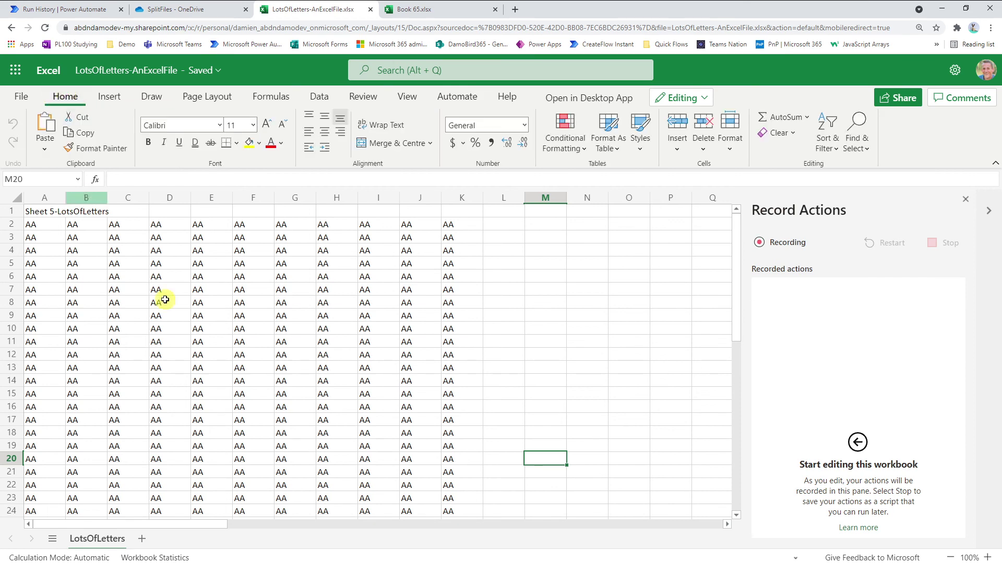
{"action": "left_click", "coordinate": [11, 198]}
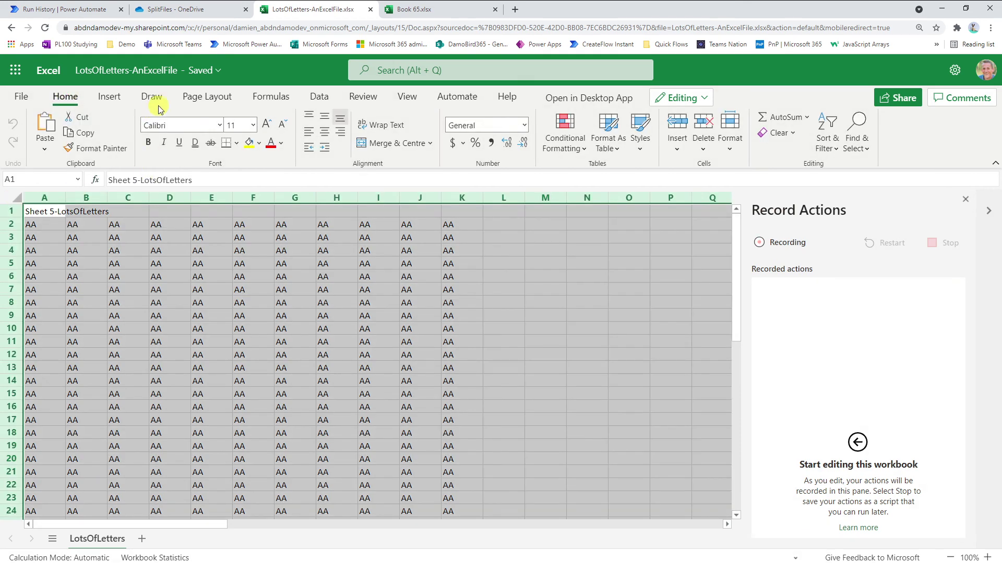
{"action": "left_click", "coordinate": [22, 97]}
{"action": "left_click", "coordinate": [52, 244]}
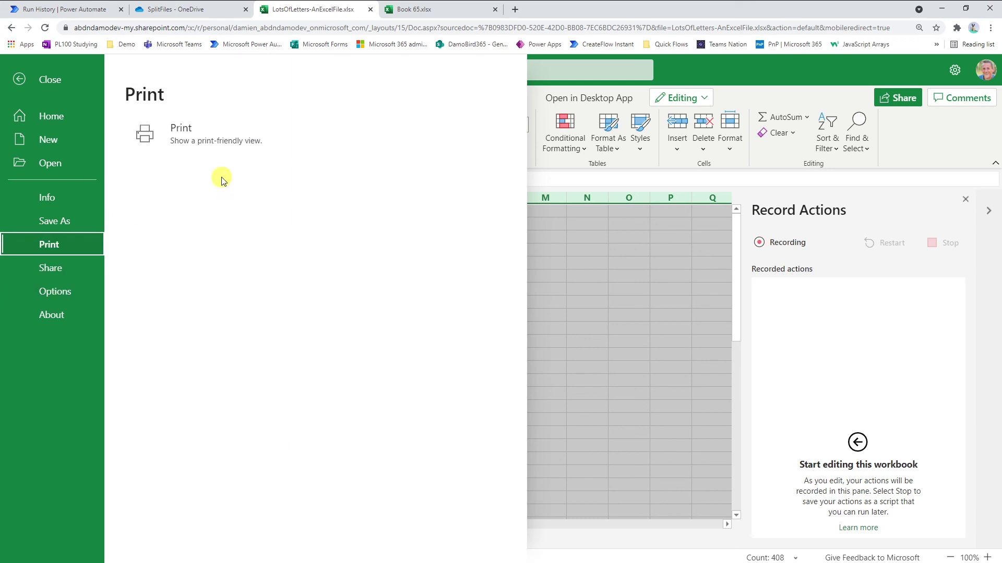
{"action": "left_click", "coordinate": [195, 131]}
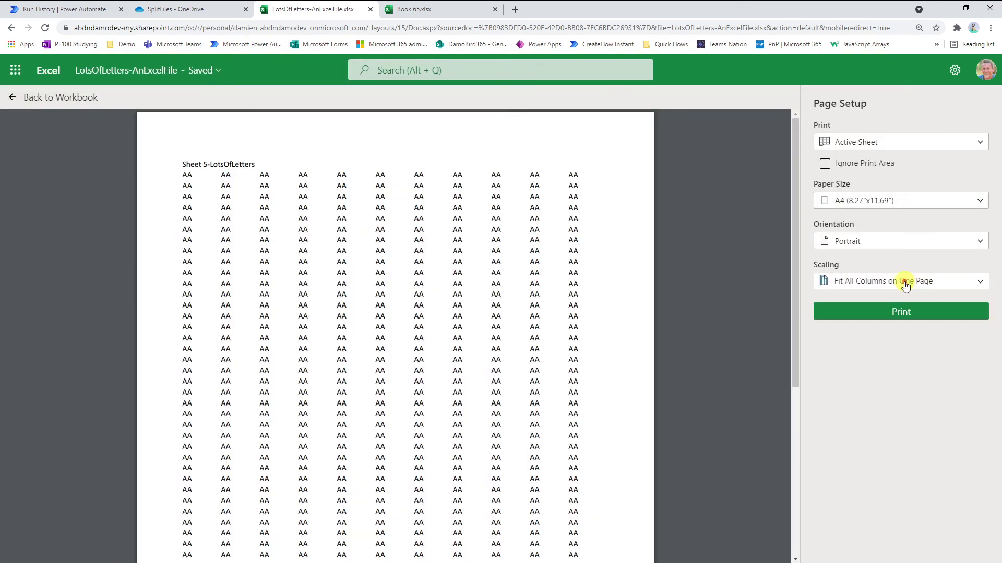
{"action": "left_click", "coordinate": [903, 281]}
{"action": "left_click", "coordinate": [853, 304]}
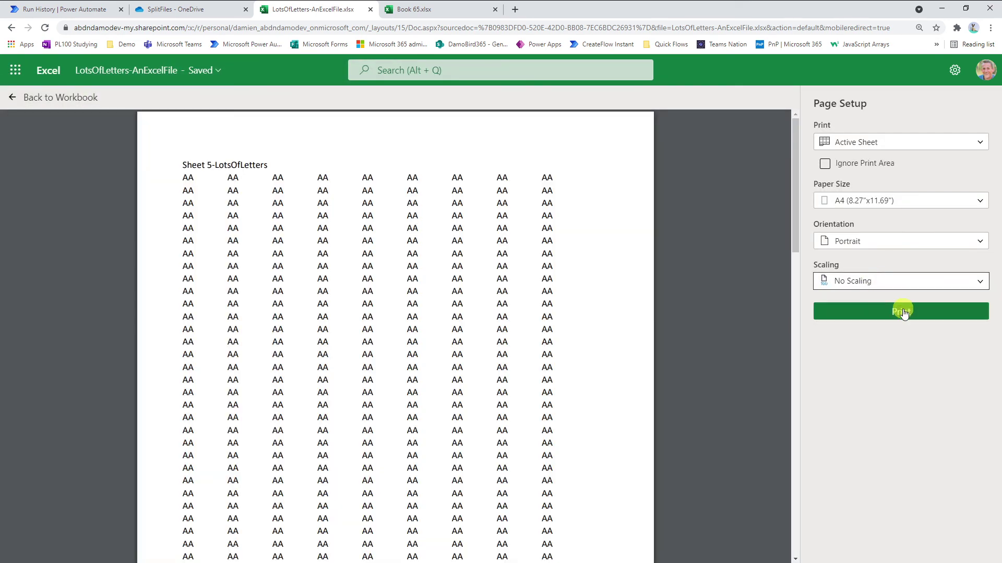
{"action": "left_click", "coordinate": [919, 313]}
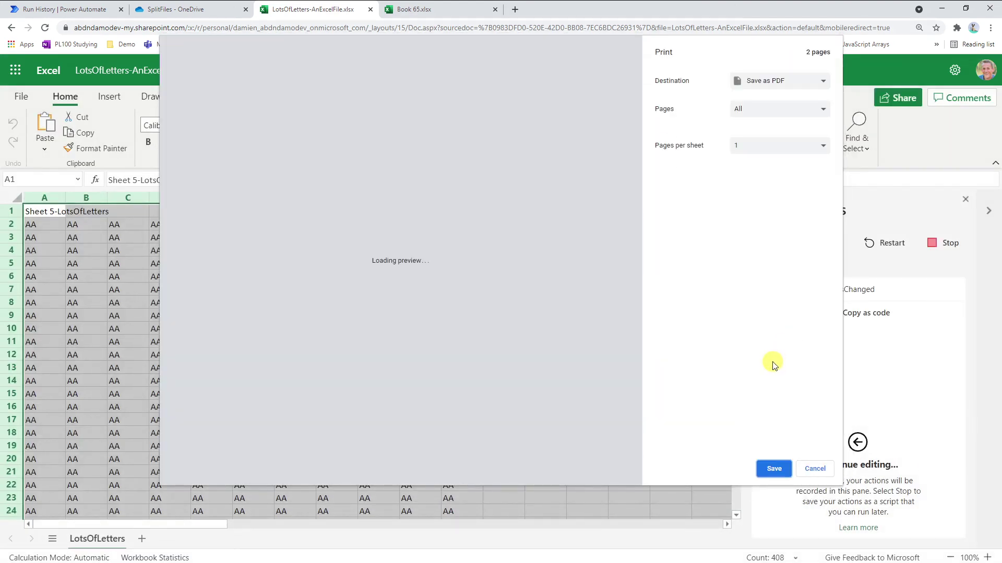
{"action": "left_click", "coordinate": [815, 468]}
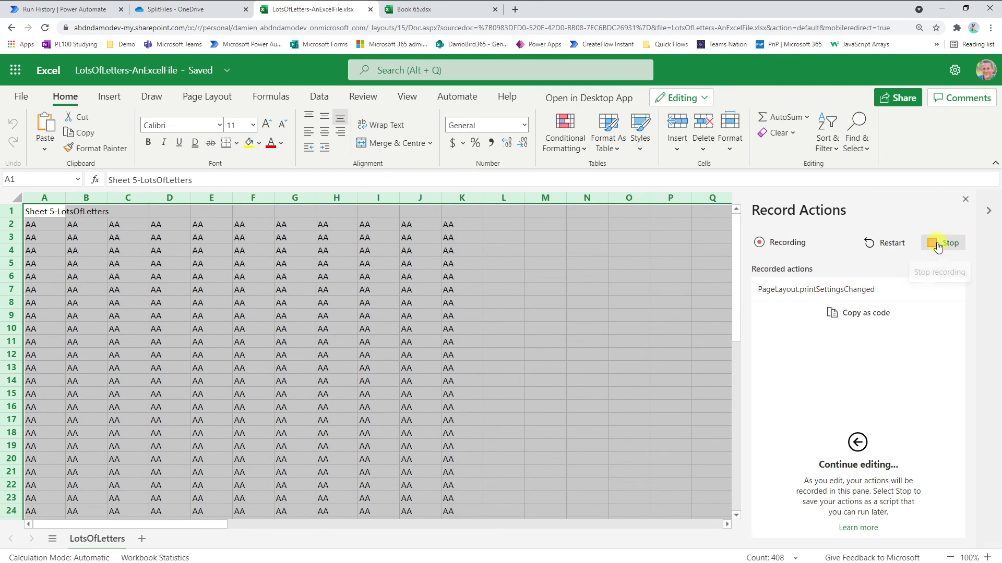
Step: Set print Scaling to Fit All Columns on One Page, then print and cancel
{"action": "left_click", "coordinate": [25, 97]}
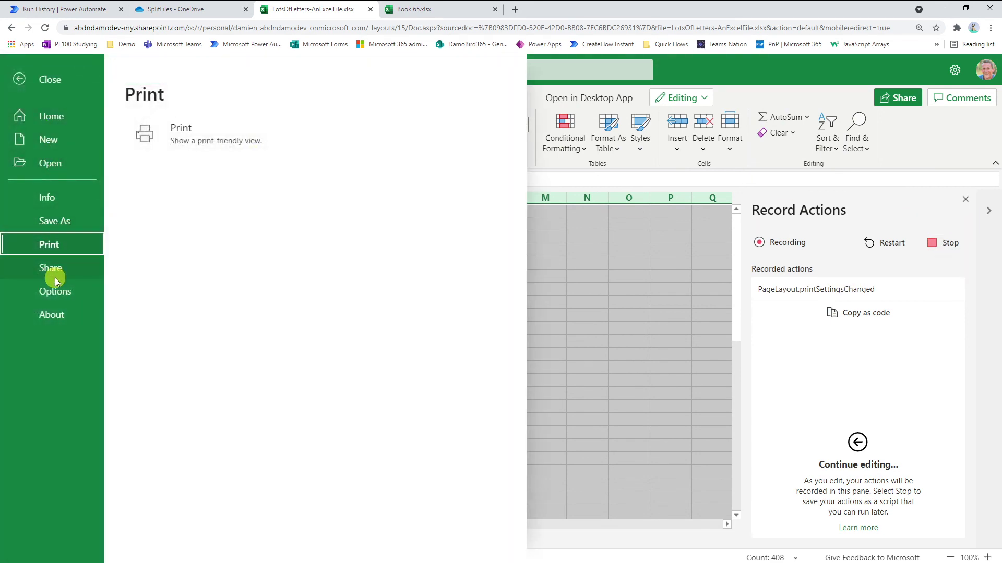
{"action": "left_click", "coordinate": [205, 134]}
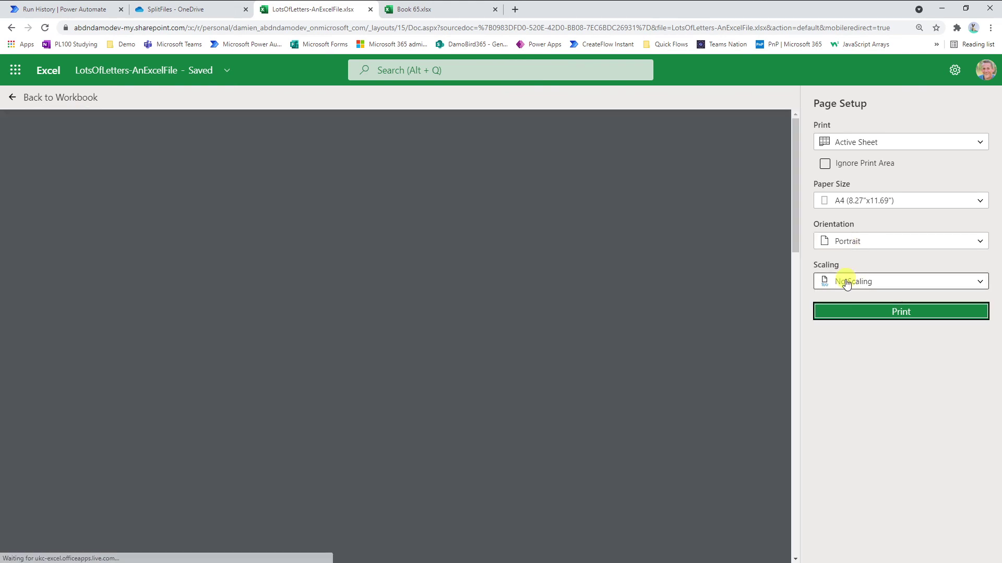
{"action": "left_click", "coordinate": [858, 282]}
{"action": "left_click", "coordinate": [865, 346]}
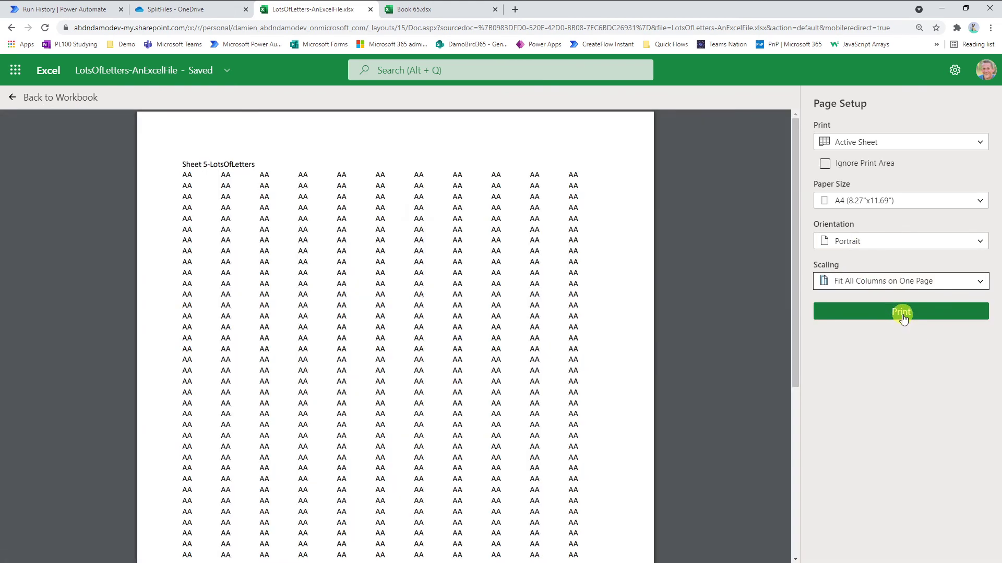
{"action": "left_click", "coordinate": [899, 312]}
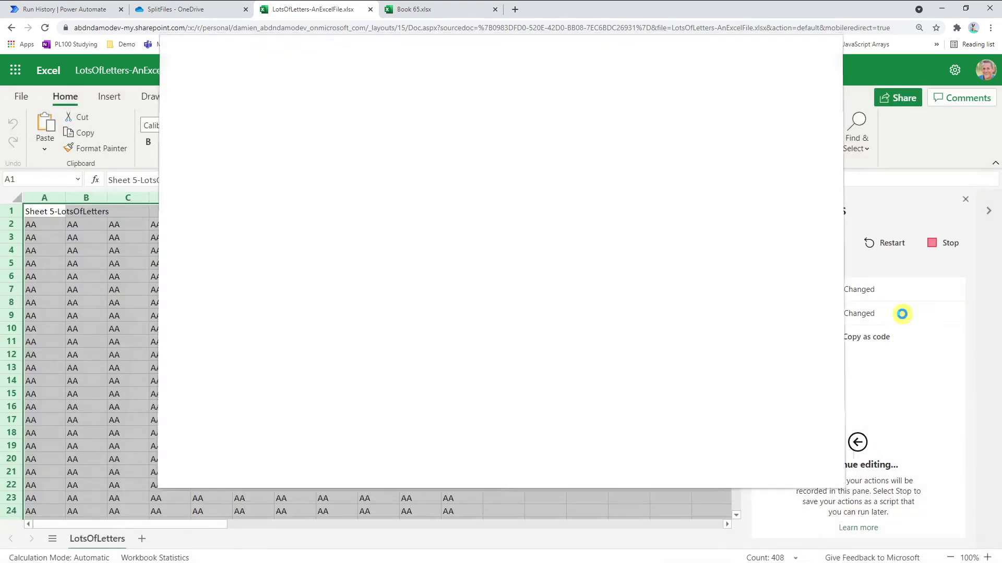
{"action": "left_click", "coordinate": [817, 470]}
Step: Stop recording to save Script 33, then open its code and select the FitAllColumnsOnOnePage setZoom lines
{"action": "left_click", "coordinate": [942, 243]}
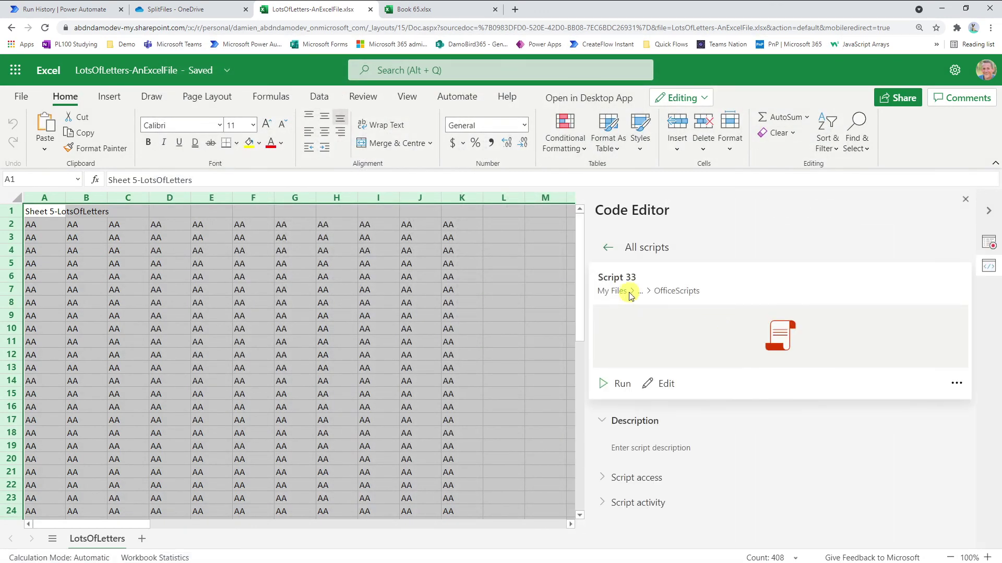
{"action": "left_click", "coordinate": [661, 382]}
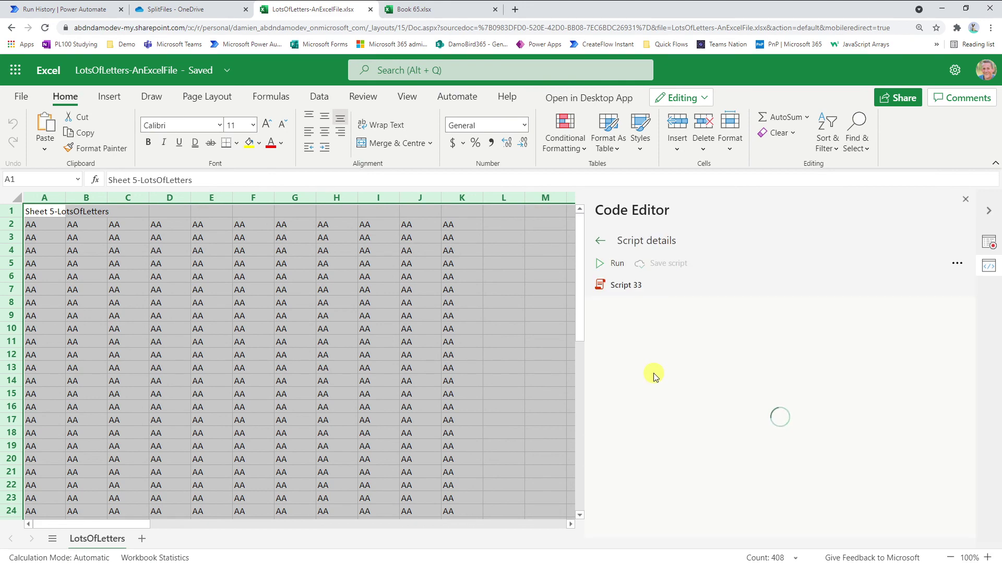
{"action": "scroll", "coordinate": [756, 417], "scroll_direction": "down", "scroll_amount": 3}
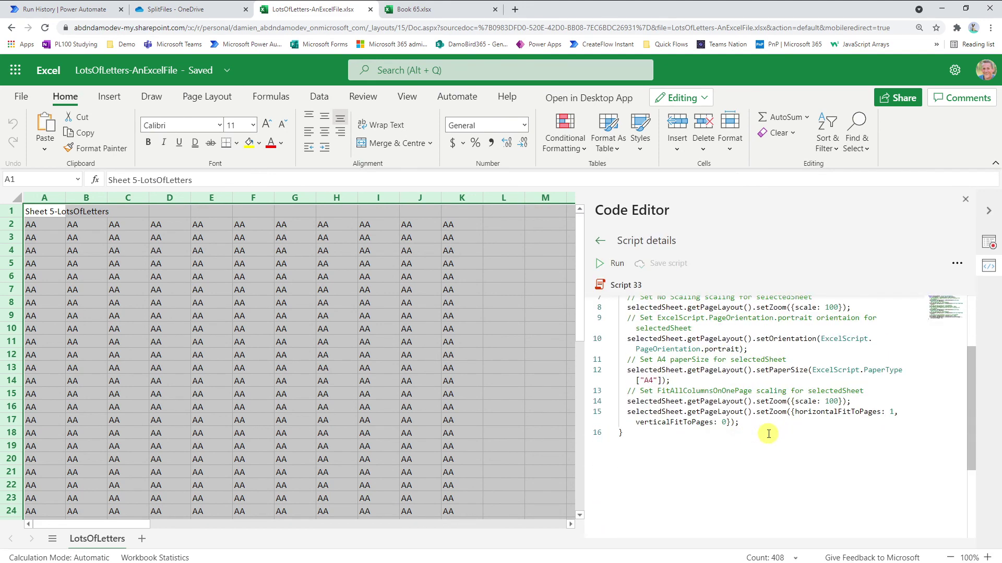
{"action": "scroll", "coordinate": [769, 433], "scroll_direction": "up", "scroll_amount": 1}
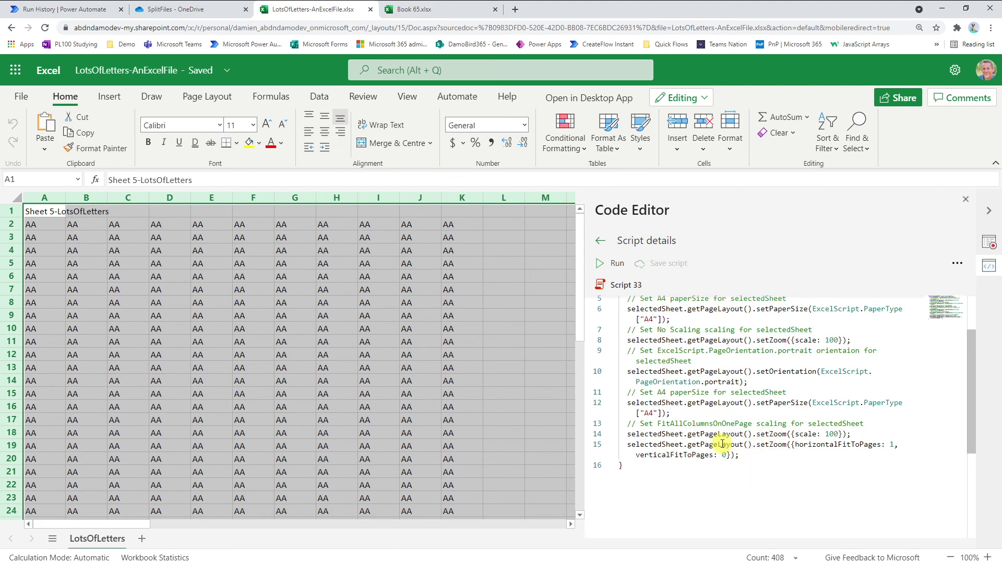
{"action": "left_click_drag", "start_coordinate": [626, 424], "coordinate": [836, 459]}
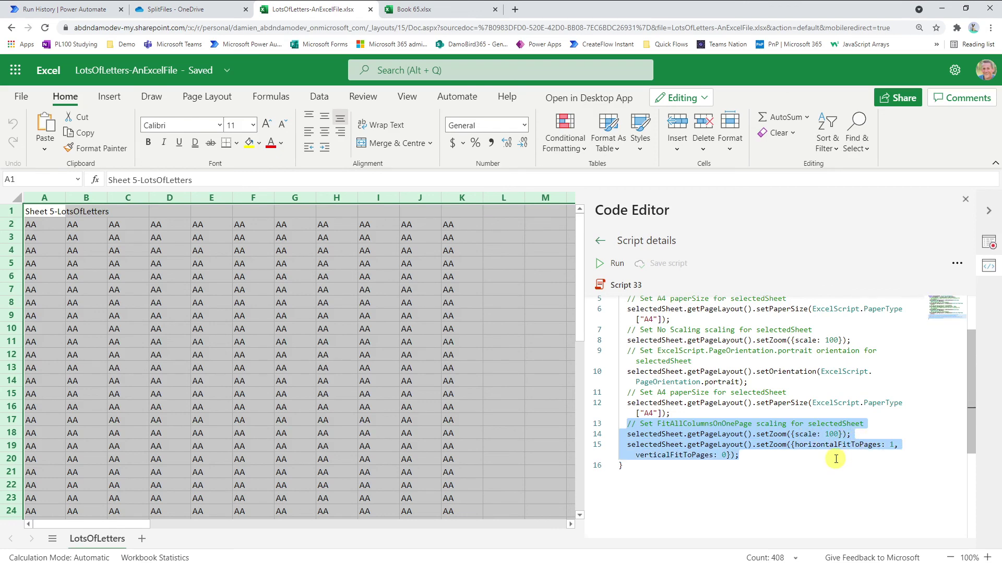